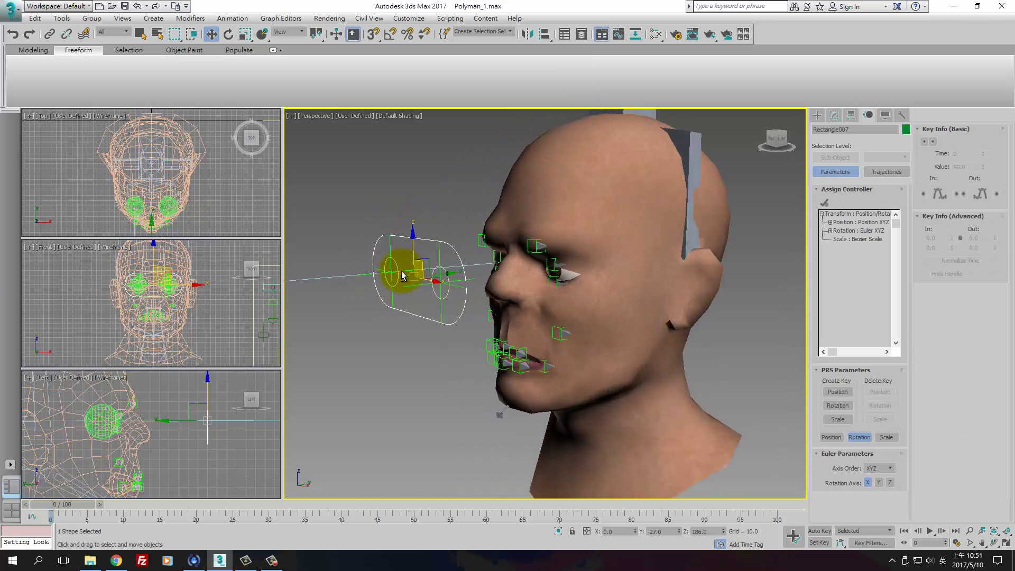
Step: Set the corner radius of the eye control rectangle to 0
middle_click_drag(403, 267, 465, 283, "alt")
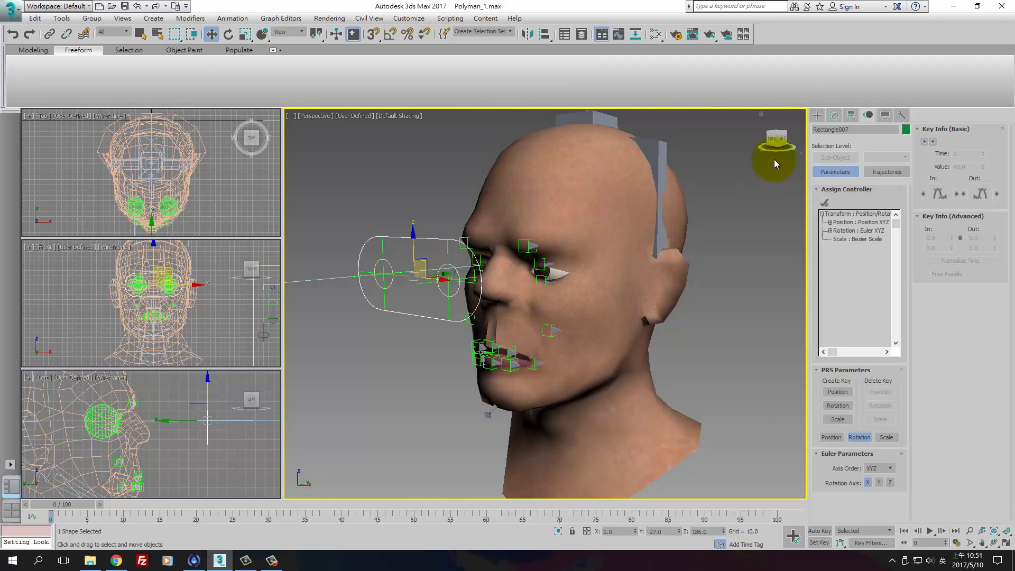
left_click(834, 115)
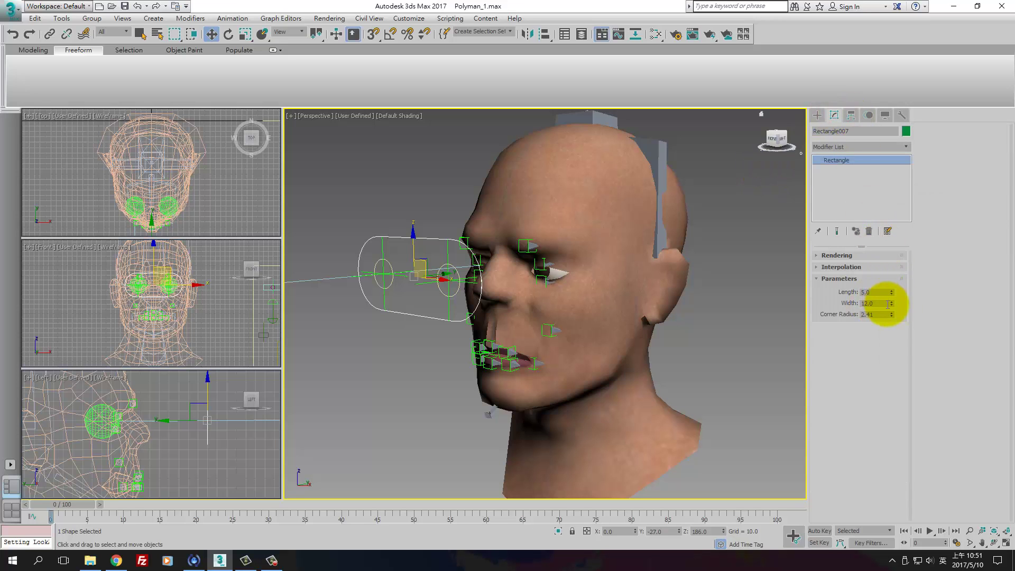
left_click_drag(892, 315, 882, 406)
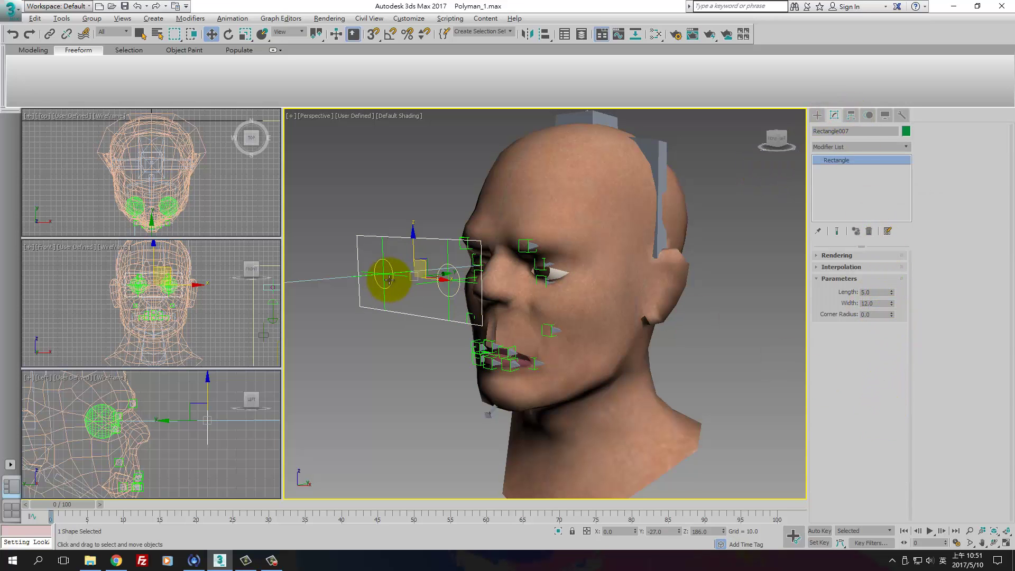
mouse_move(385, 272)
middle_mouse_down("alt")
mouse_move(442, 290)
mouse_move(439, 276)
mouse_move(392, 283)
middle_mouse_up("alt")
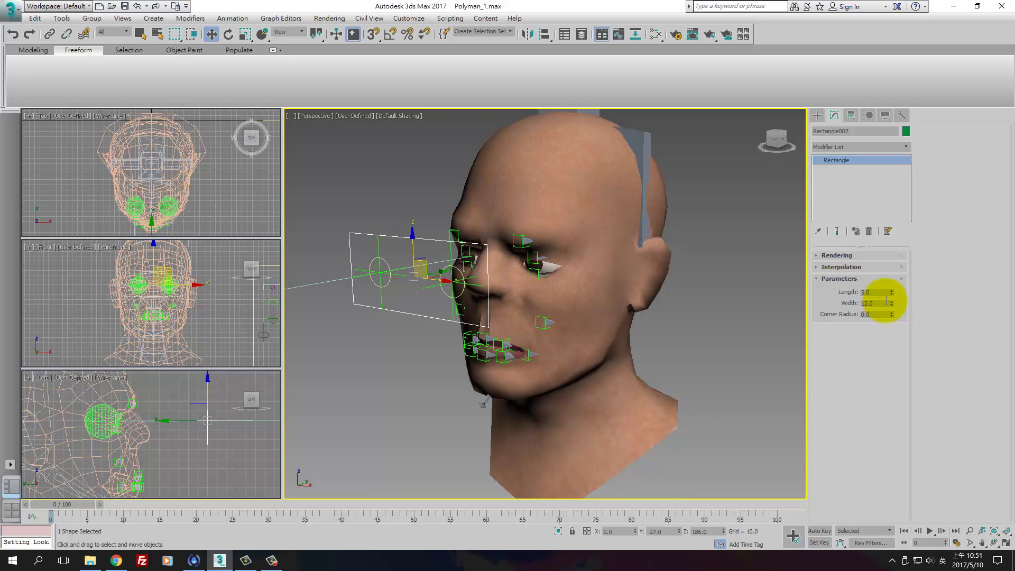
Step: Check the two circle controllers, select the left eye, and examine its alignment with its circle in the front view
left_click(390, 283)
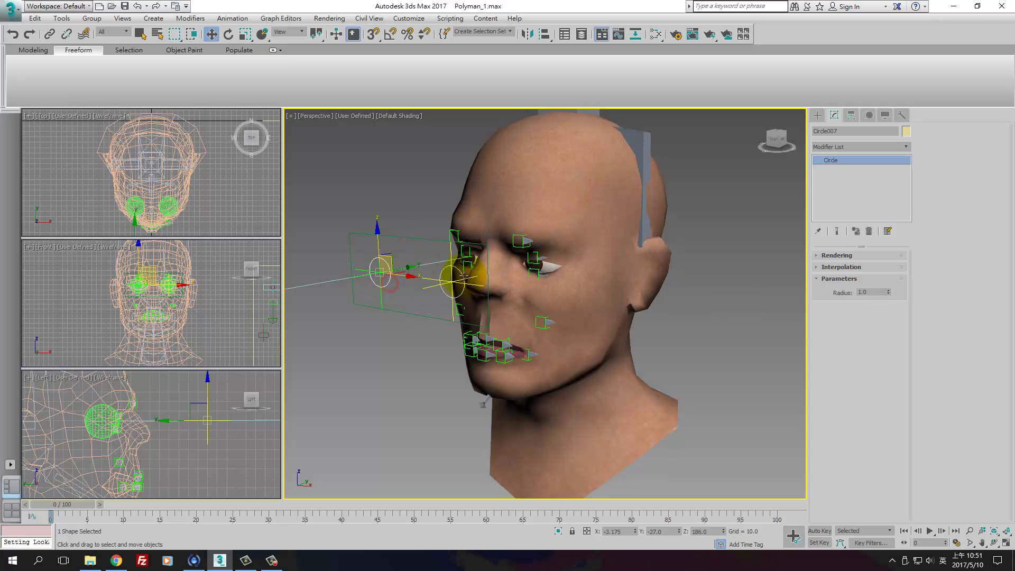
left_click(445, 270)
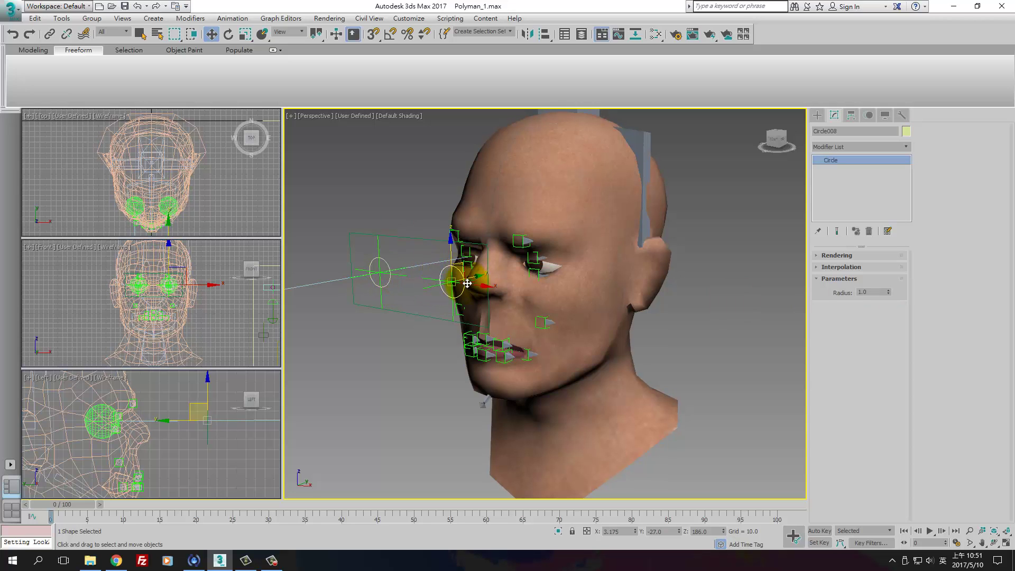
left_click(548, 267)
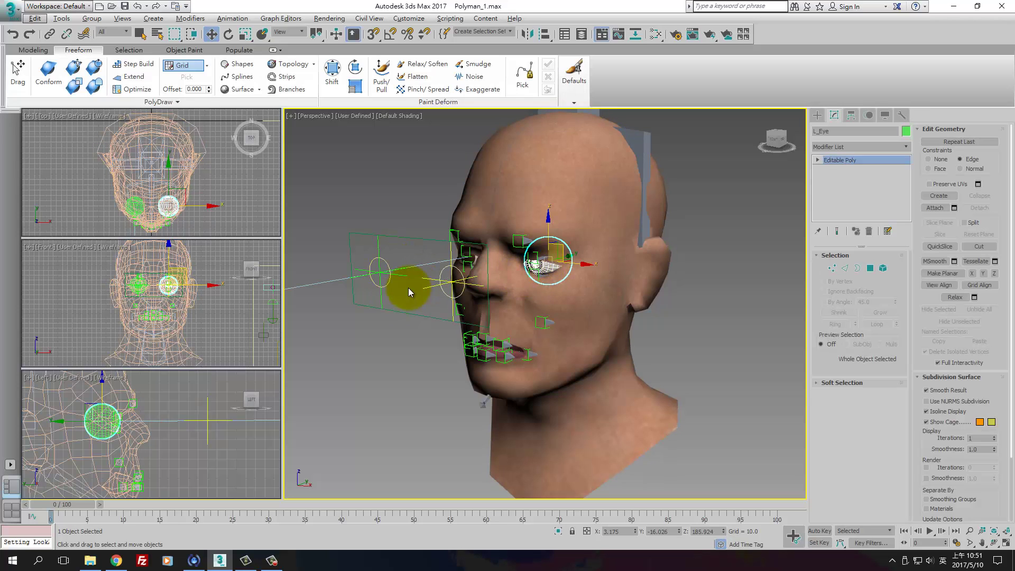
right_click(216, 319)
key("alt+w")
scroll(344, 295, "up", 3)
middle_click_drag(344, 295, 475, 244)
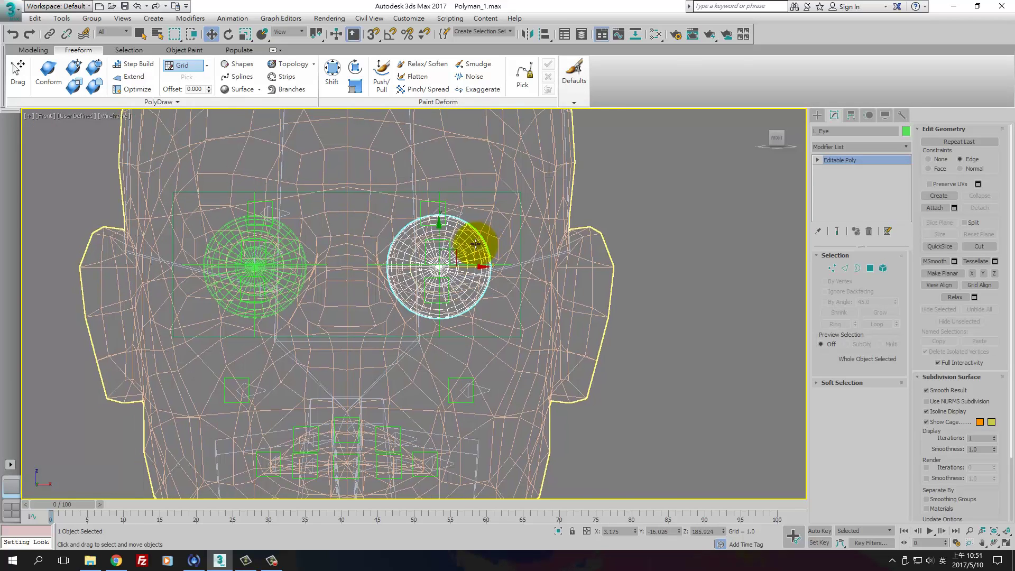
scroll(475, 244, "up", 3)
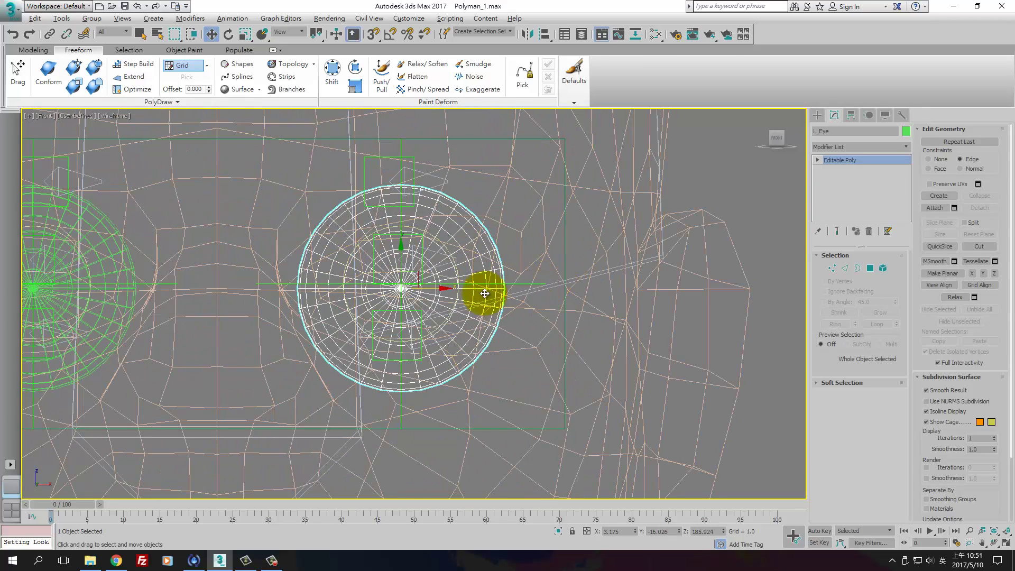
key("alt+w")
Step: Add a LookAt Constraint to the left eye targeting the circle in front of it, with Z as the LookAt axis
mouse_move(570, 295)
middle_mouse_down("alt")
mouse_move(593, 294)
mouse_move(534, 313)
mouse_move(579, 302)
middle_mouse_up("alt")
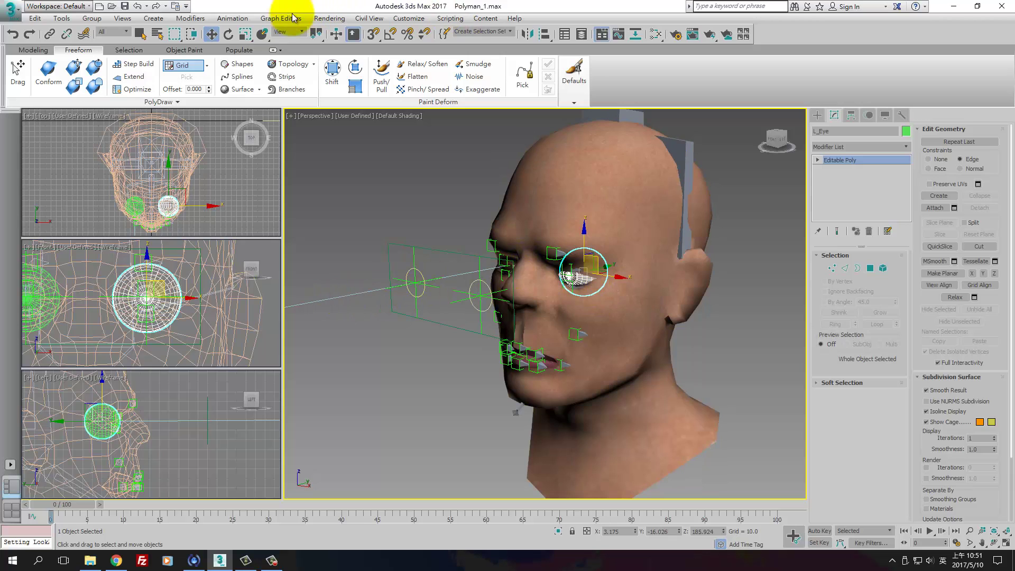
left_click(233, 18)
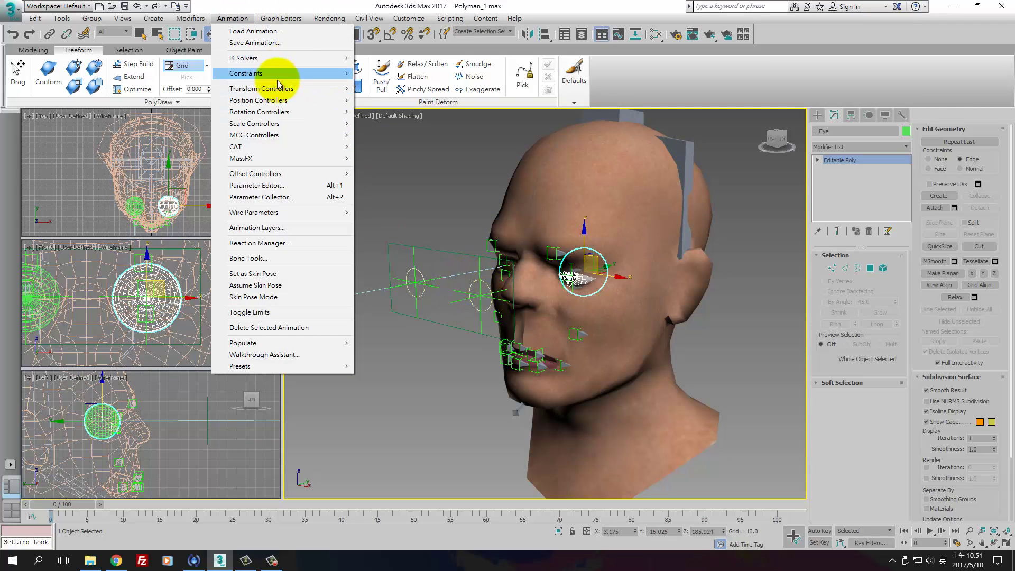
mouse_move(277, 80)
left_click(397, 142)
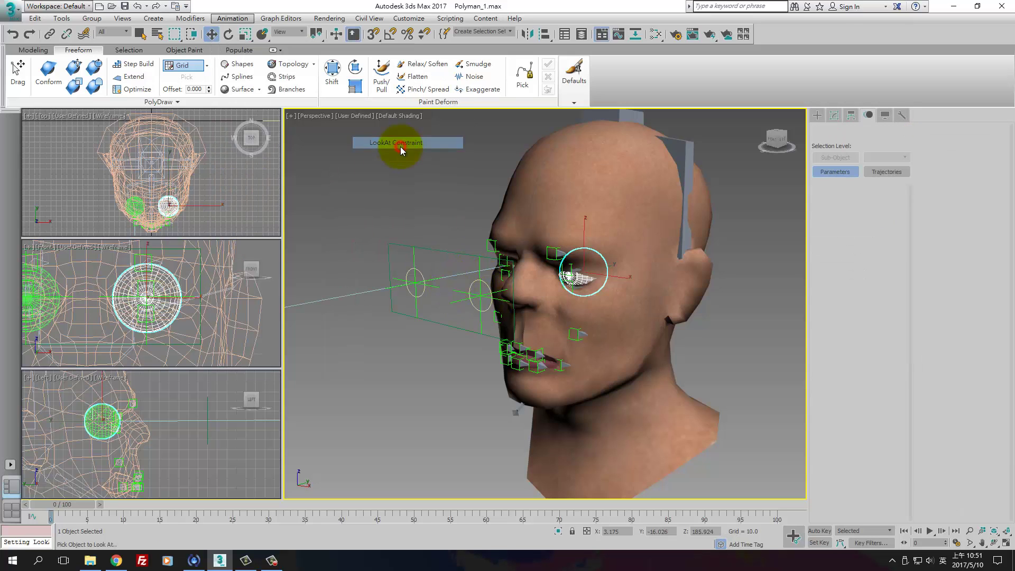
left_click(471, 286)
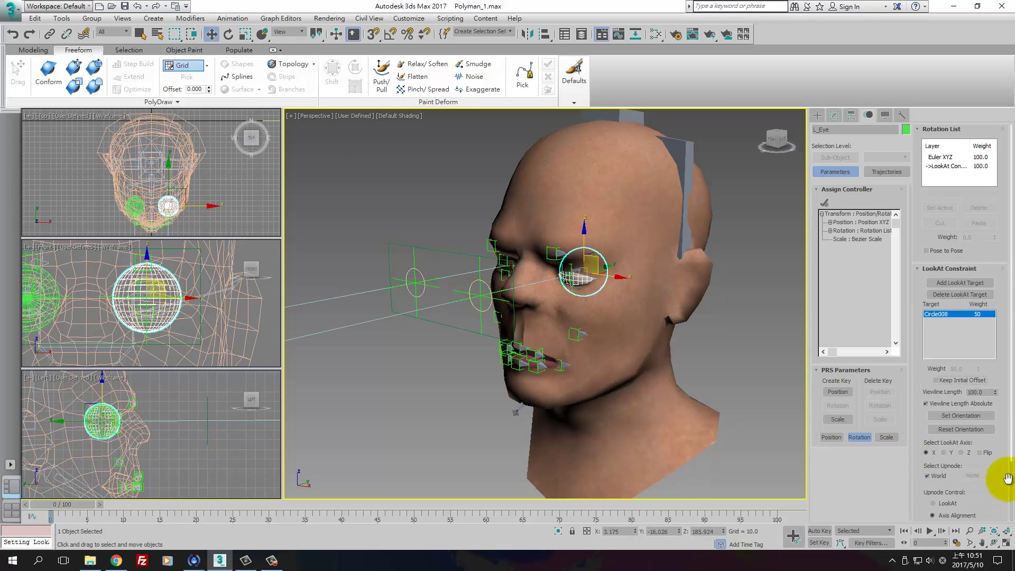
left_click(962, 453)
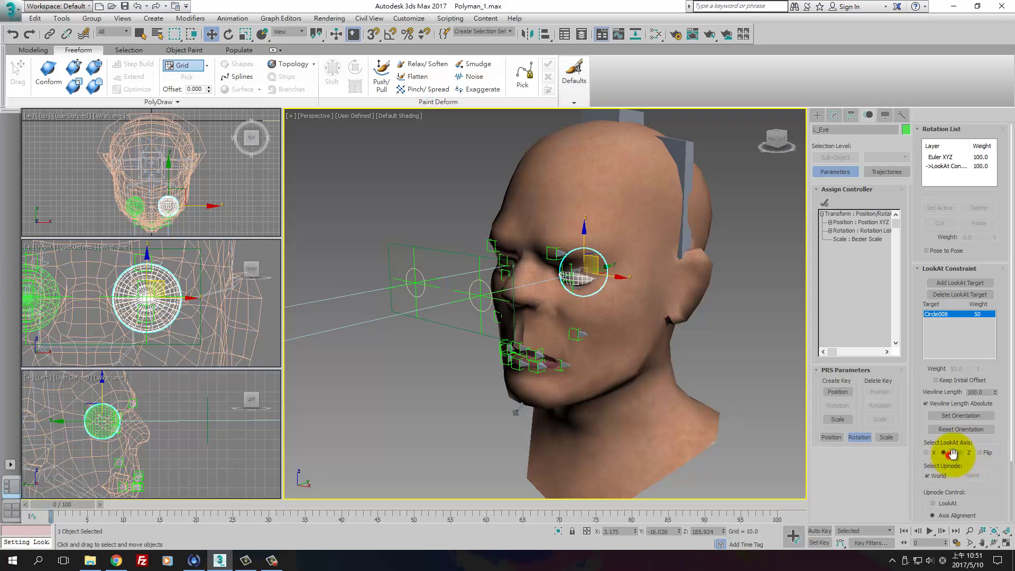
Step: Replace the left eye constraint's World upnode with Biped_Head and set the upnode control to LookAt
left_click_drag(992, 496, 948, 437)
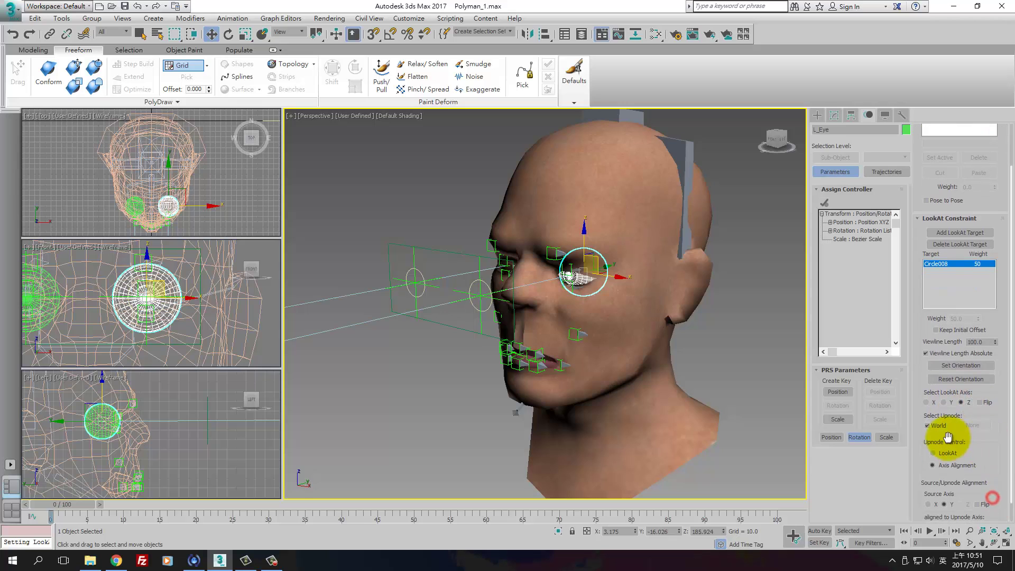
left_click(938, 428)
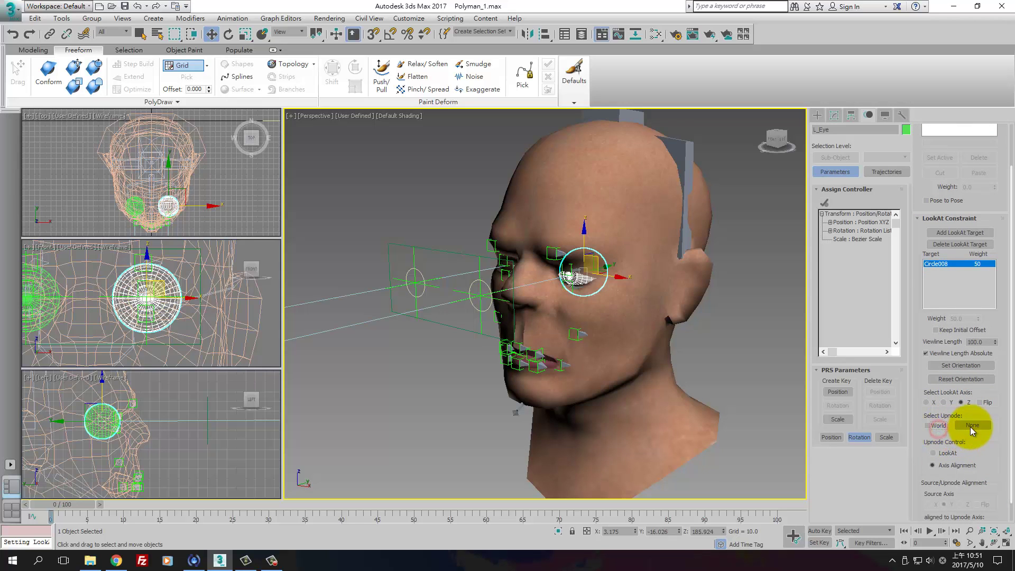
left_click(971, 426)
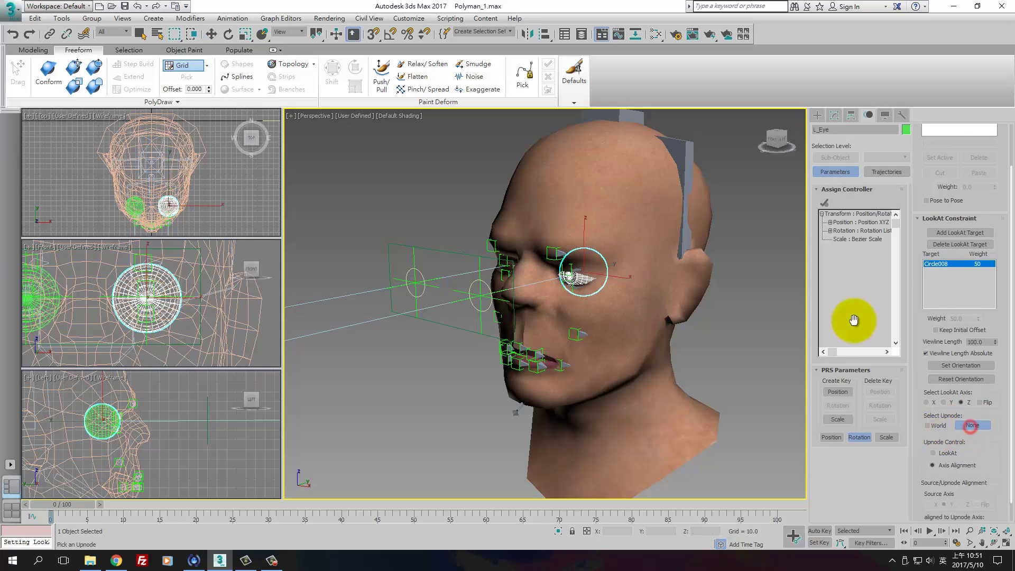
left_click(692, 146)
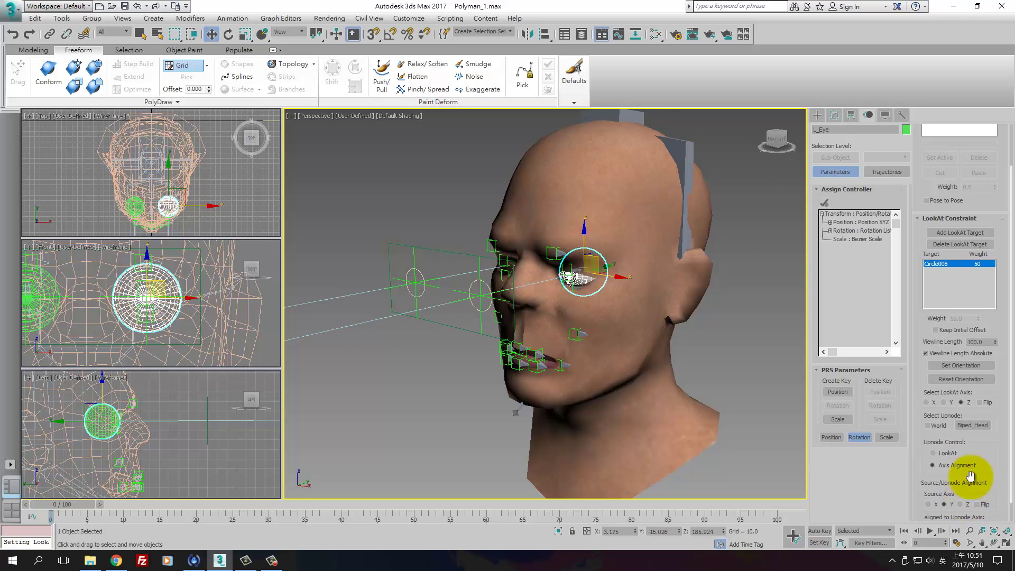
left_click_drag(991, 464, 937, 436)
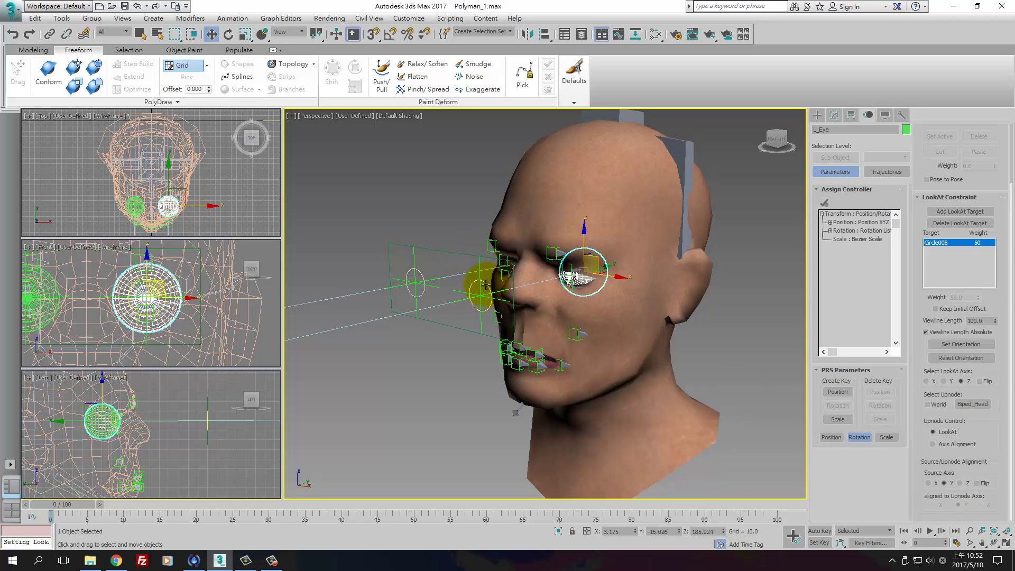
Step: Try moving the rectangle and the left eye's circle controller to test how the eyes follow them
left_click(479, 275)
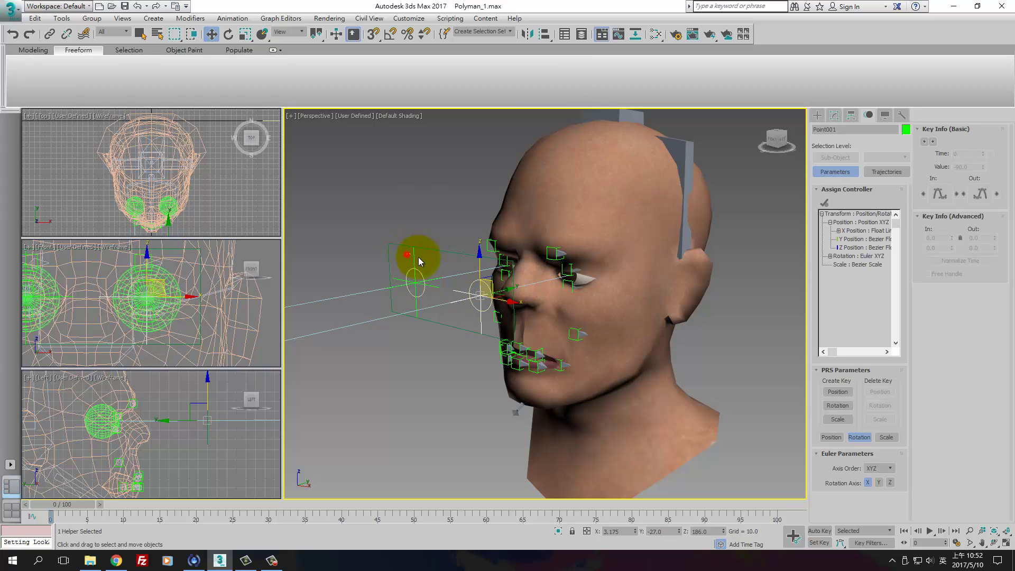
left_click(419, 259)
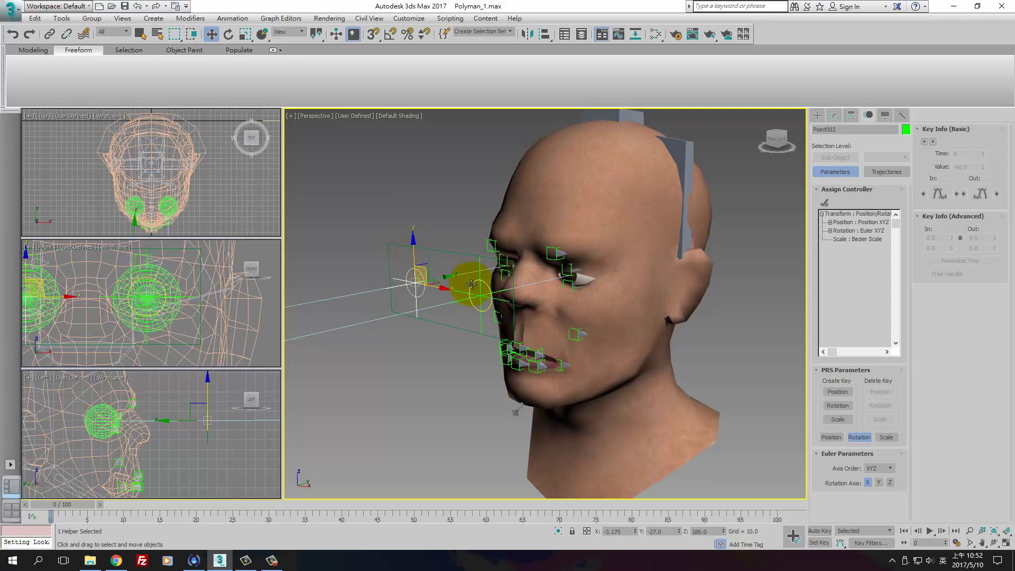
left_click(473, 284)
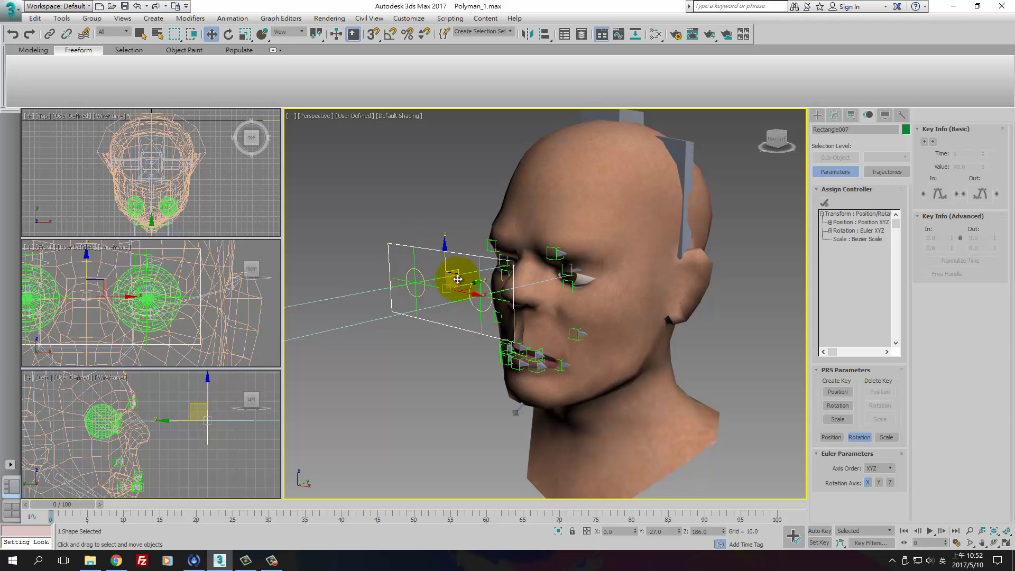
left_click_drag(458, 279, 529, 293)
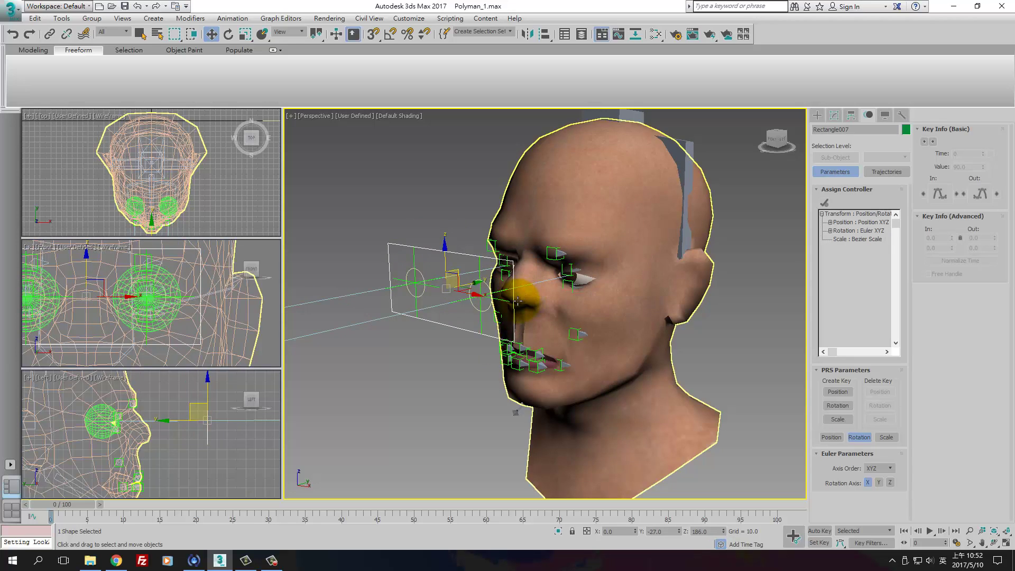
middle_click_drag(528, 294, 465, 278, "alt")
left_click_drag(459, 275, 516, 291)
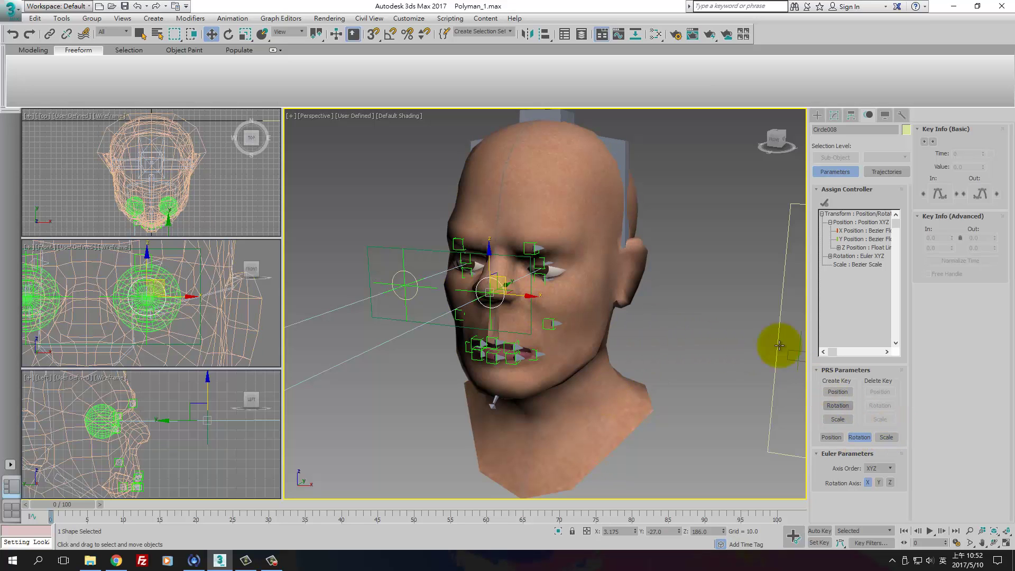
Step: Set the left eye's upnode control to Axis Alignment with Z as the source axis
left_click(545, 262)
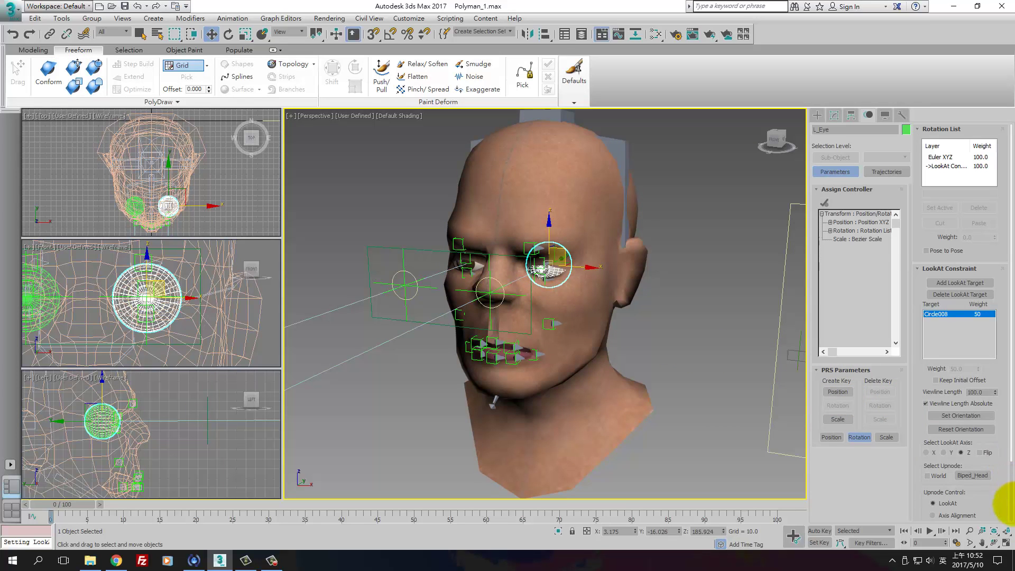
scroll(987, 510, "down", 1)
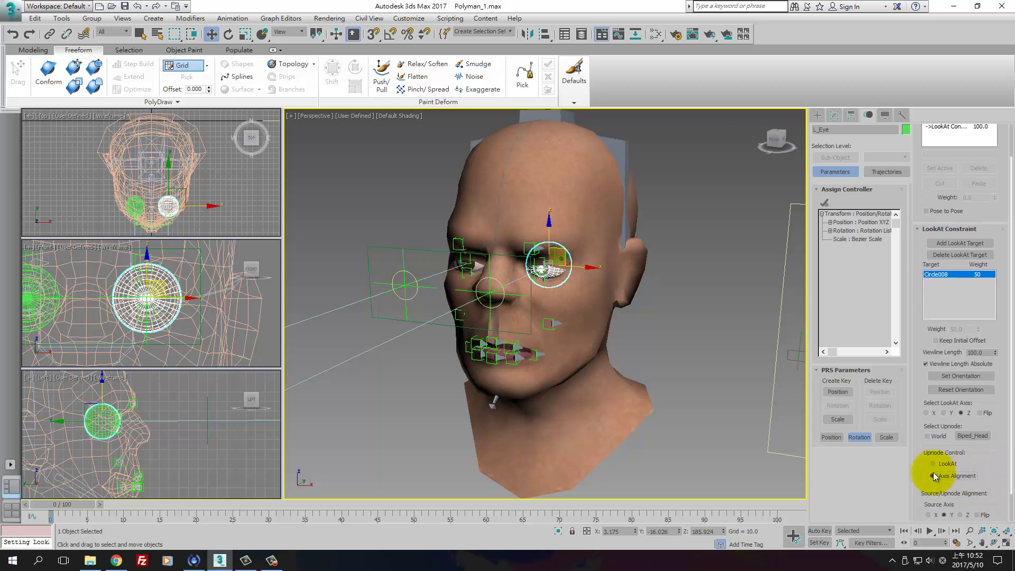
left_click(946, 475)
scroll(997, 480, "down", 1)
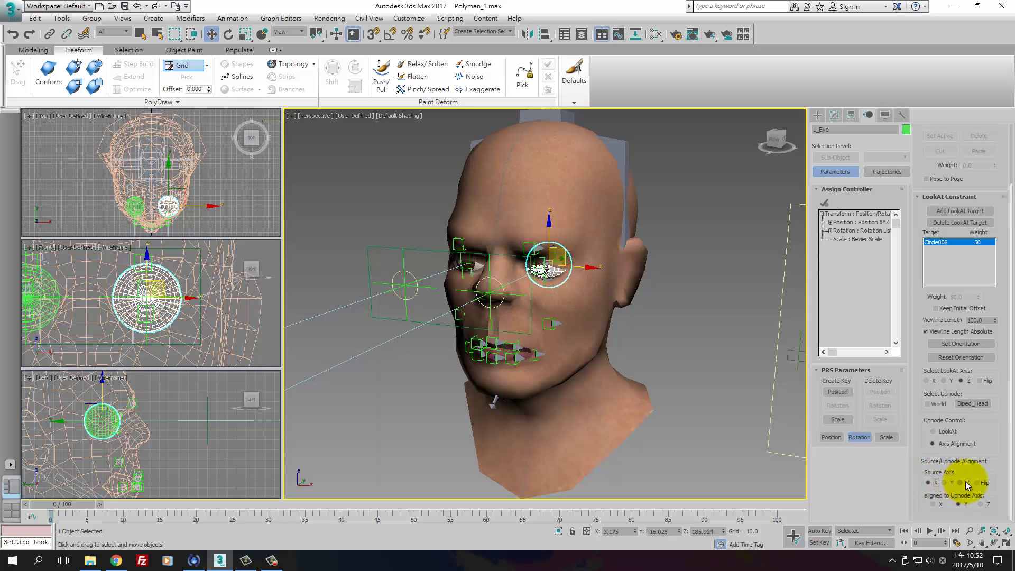
left_click(960, 482)
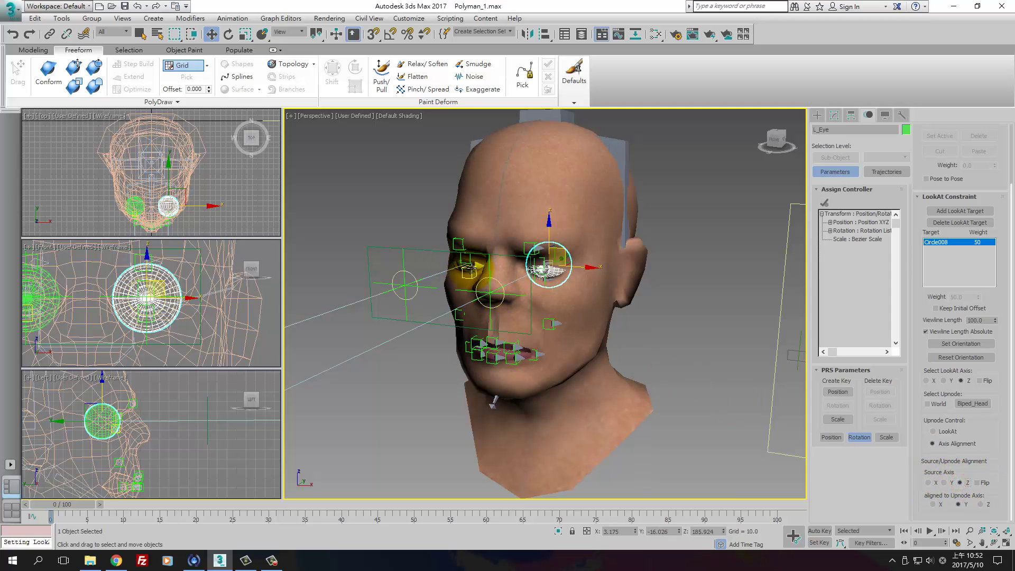
Step: Review the right eye's LookAt Constraint settings and test the eye tracking with the rectangle controller
left_click(476, 268)
scroll(983, 486, "down", 2)
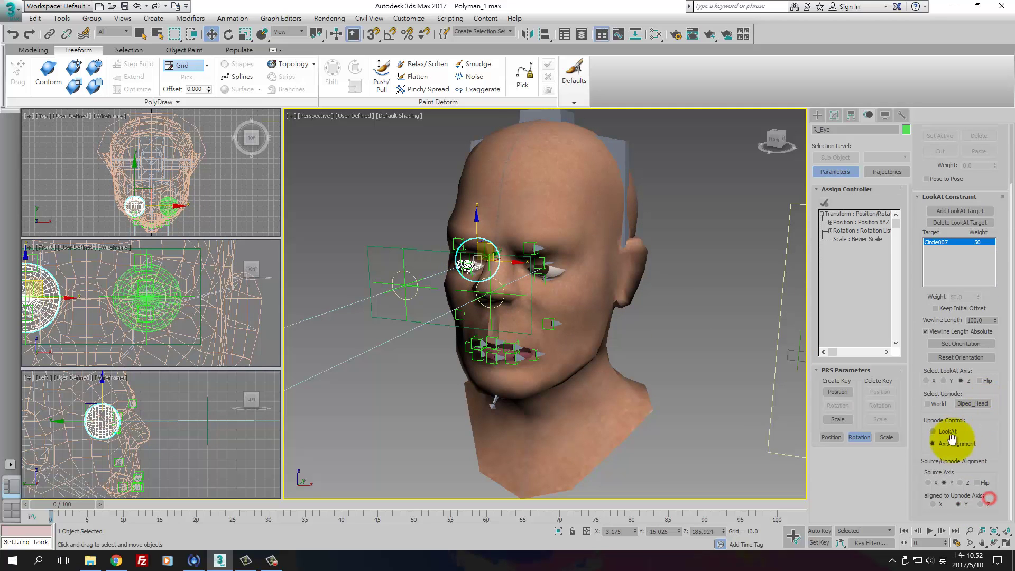
left_click(433, 251)
left_click_drag(463, 273, 529, 322)
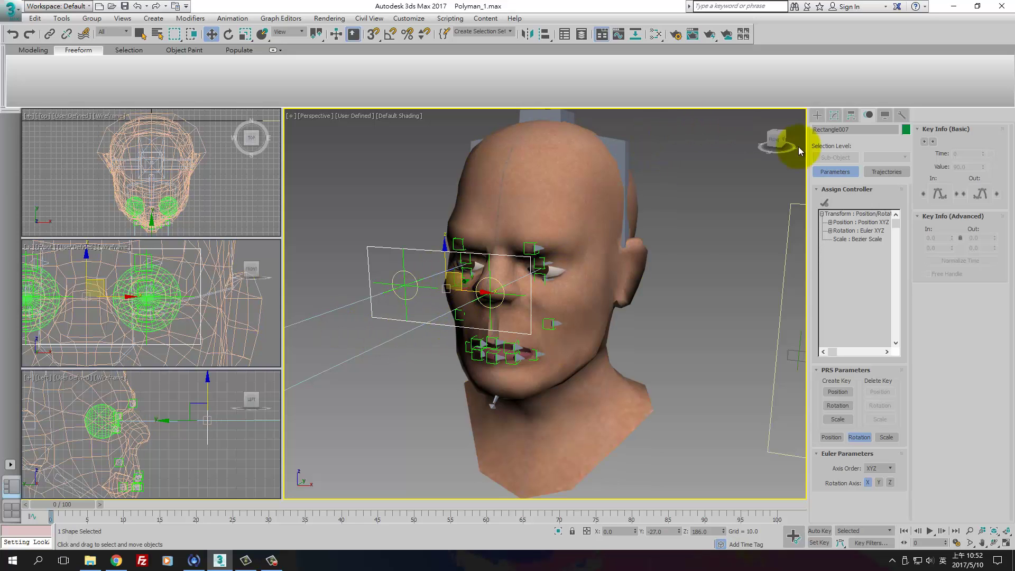
Step: Create a Point helper aligned to the pivot point of the eye control rectangle and turn on its Axis Tripod display
left_click(817, 116)
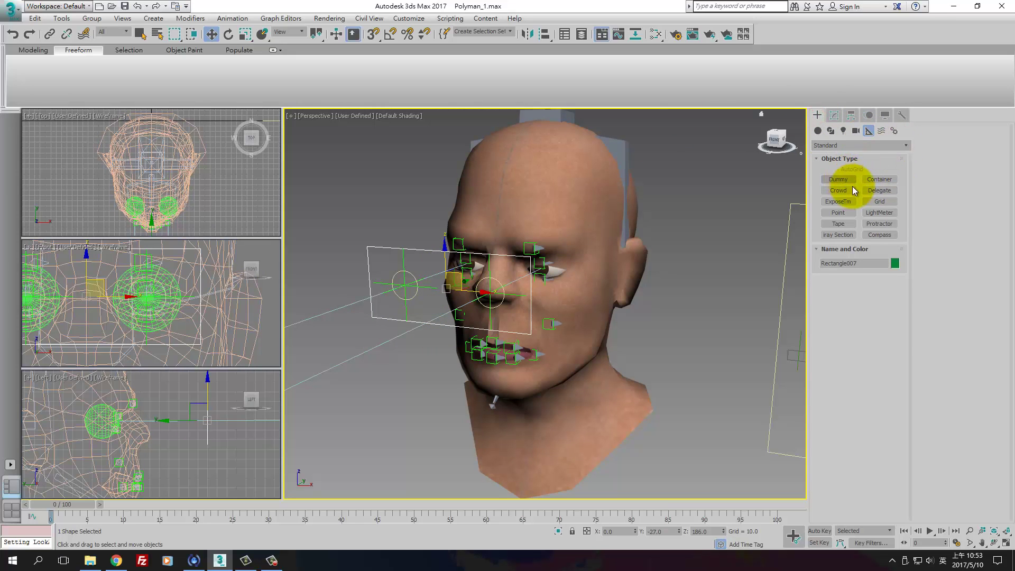
left_click(847, 215)
left_click(416, 400)
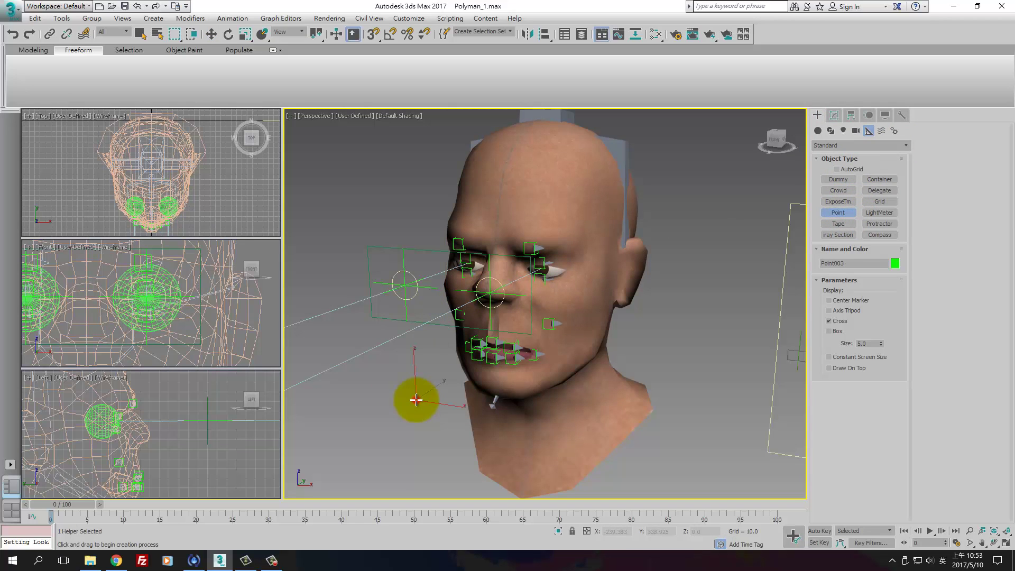
left_click(431, 253)
left_click(528, 367)
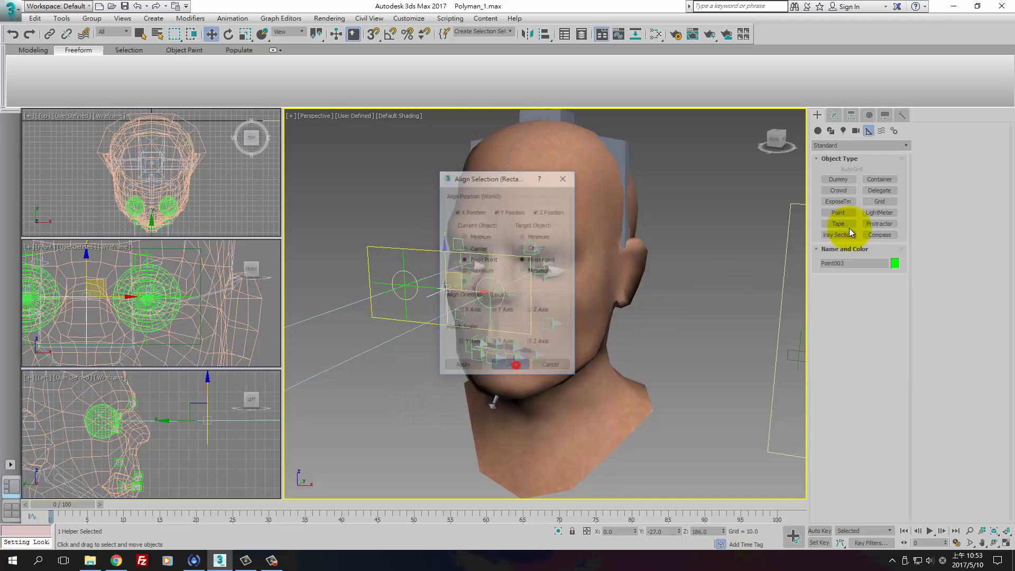
left_click(834, 115)
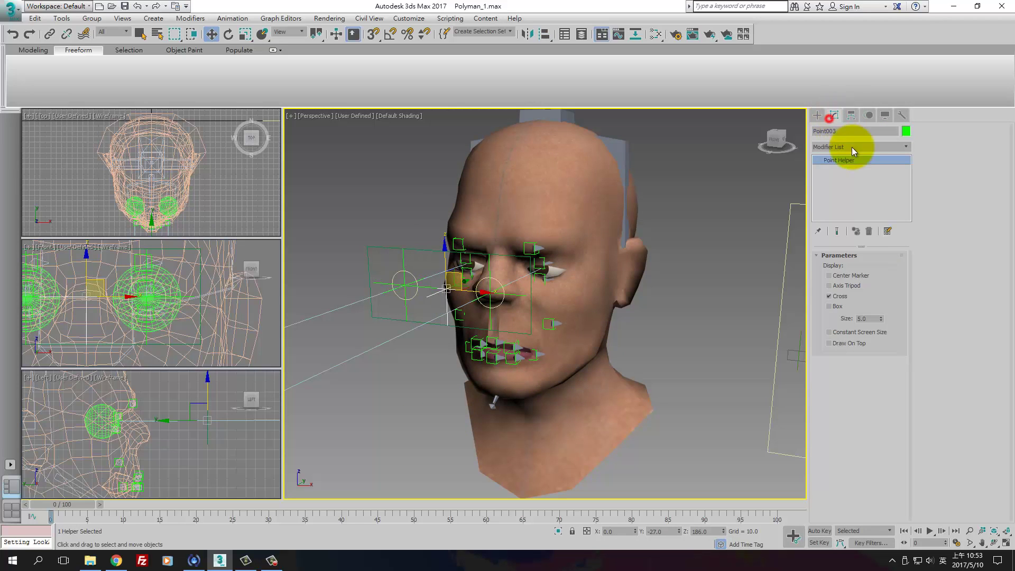
left_click(841, 286)
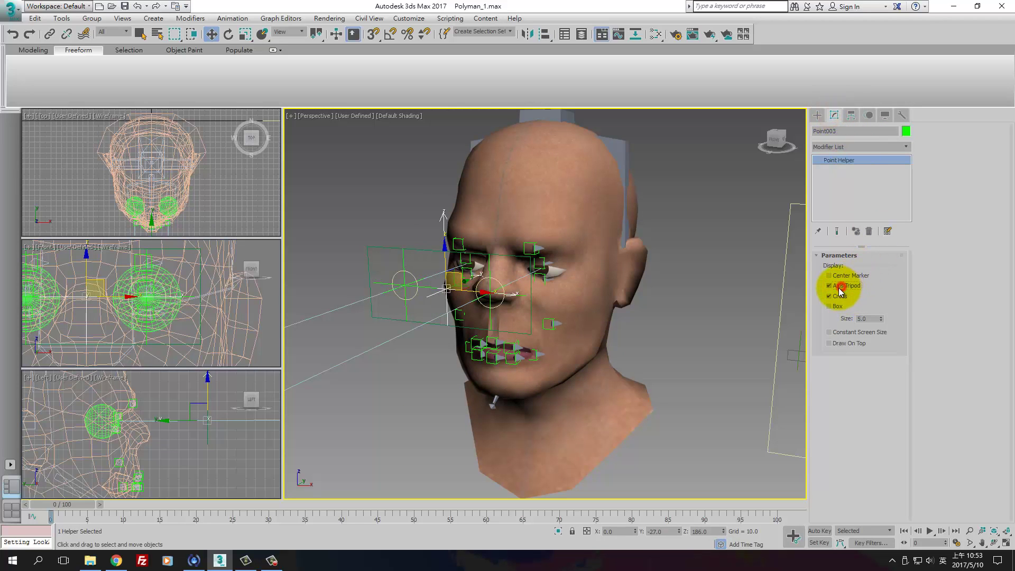
Step: Set the point helper's size to 3 and display it as a Box instead of an Axis Tripod
left_click(874, 317)
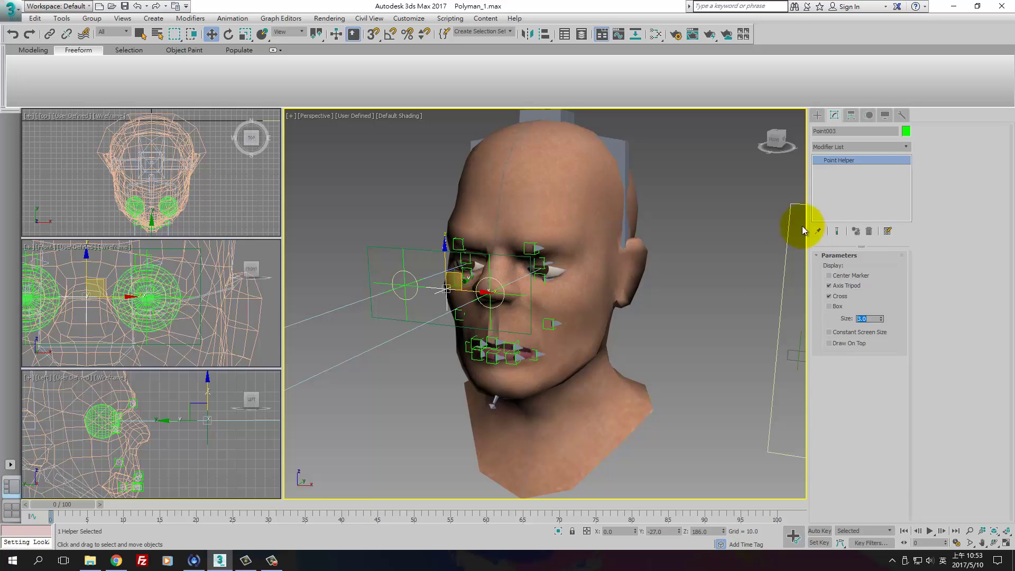
left_click(831, 287)
middle_click_drag(551, 294, 414, 317, "alt")
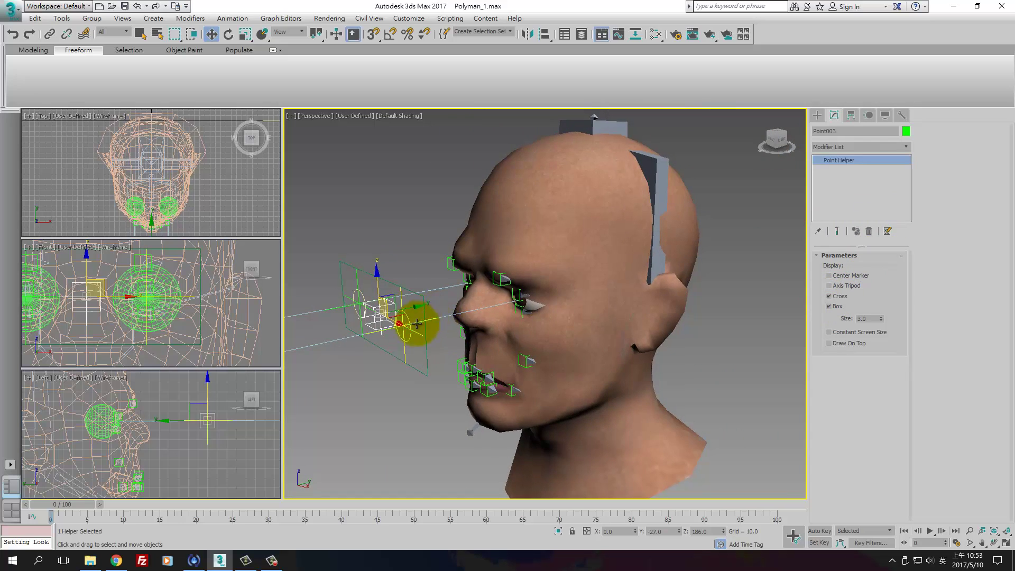
Step: Link the rectangle's point helper to the head bone as its parent
left_click(49, 34)
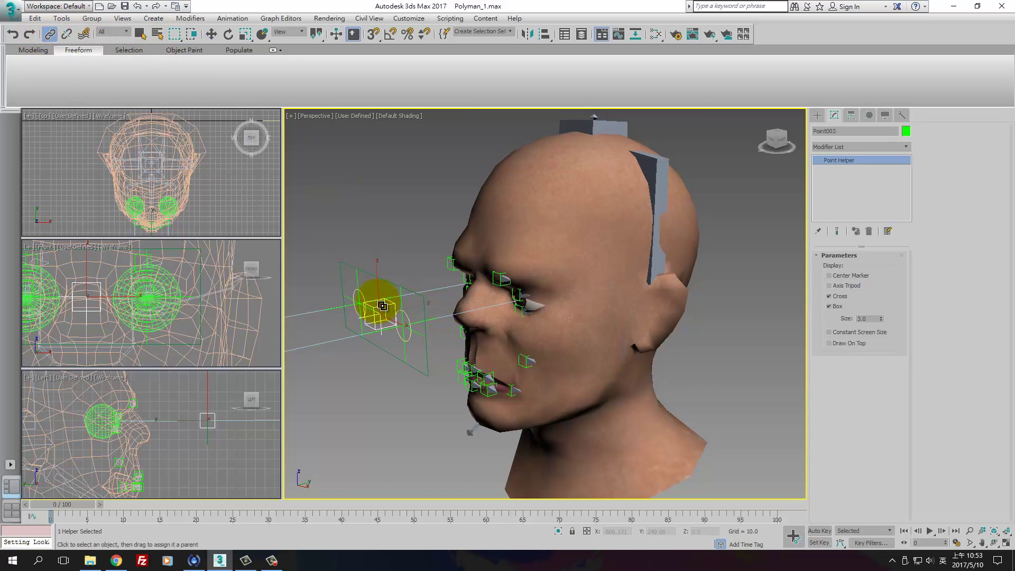
left_click_drag(382, 306, 614, 127)
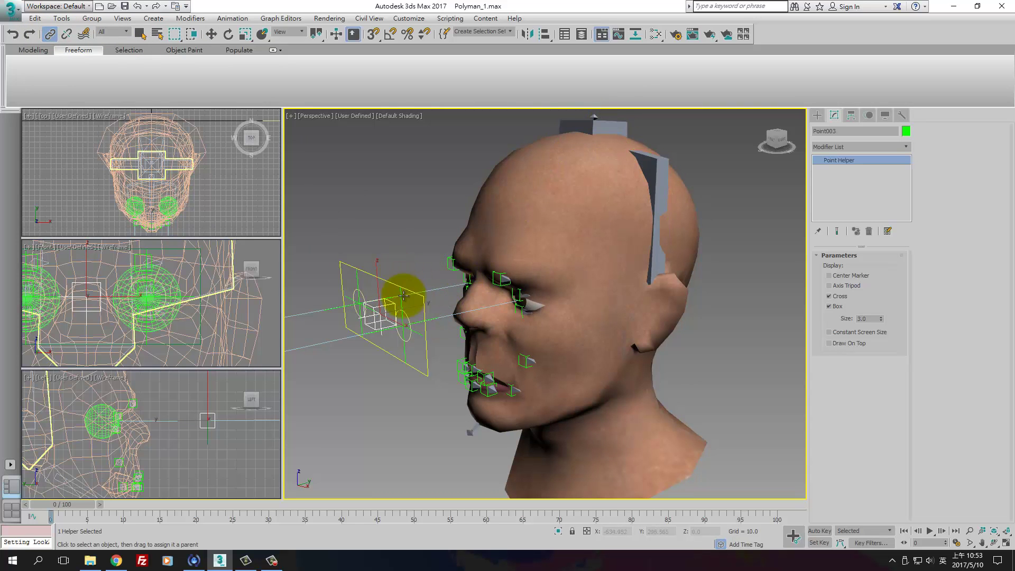
middle_click_drag(430, 306, 442, 363, "alt")
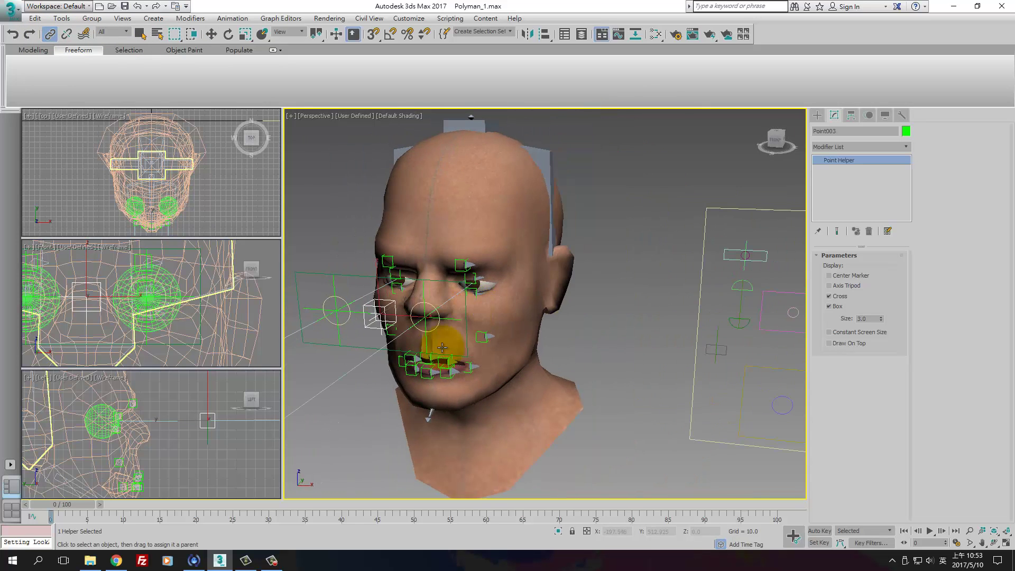
Step: Test the eye tracking by moving the eye control rectangle sideways, and align its pivot back to the point helper's pivot in X, Y and Z
left_click(357, 274)
key("w")
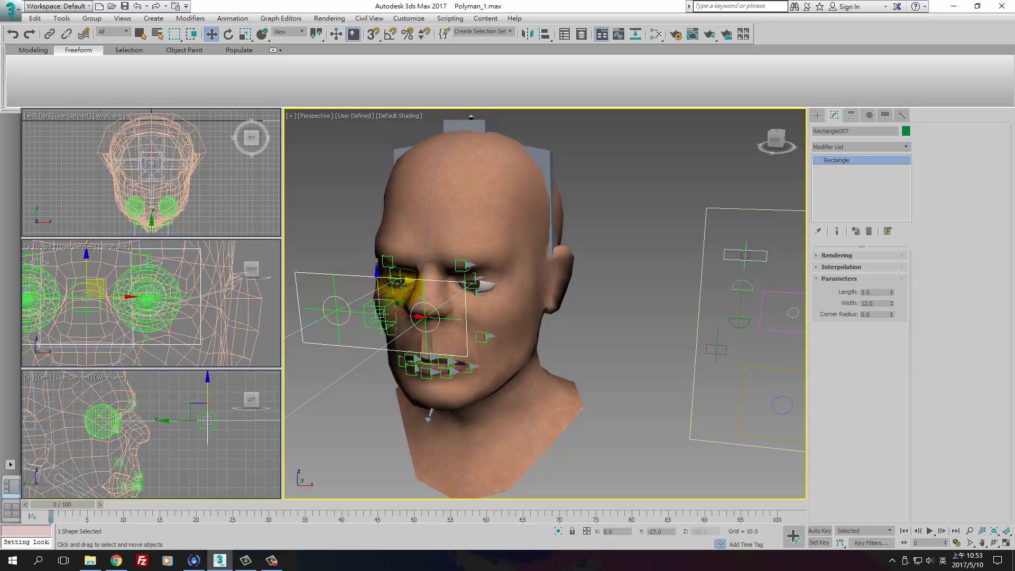
middle_click_drag(404, 300, 454, 285, "alt")
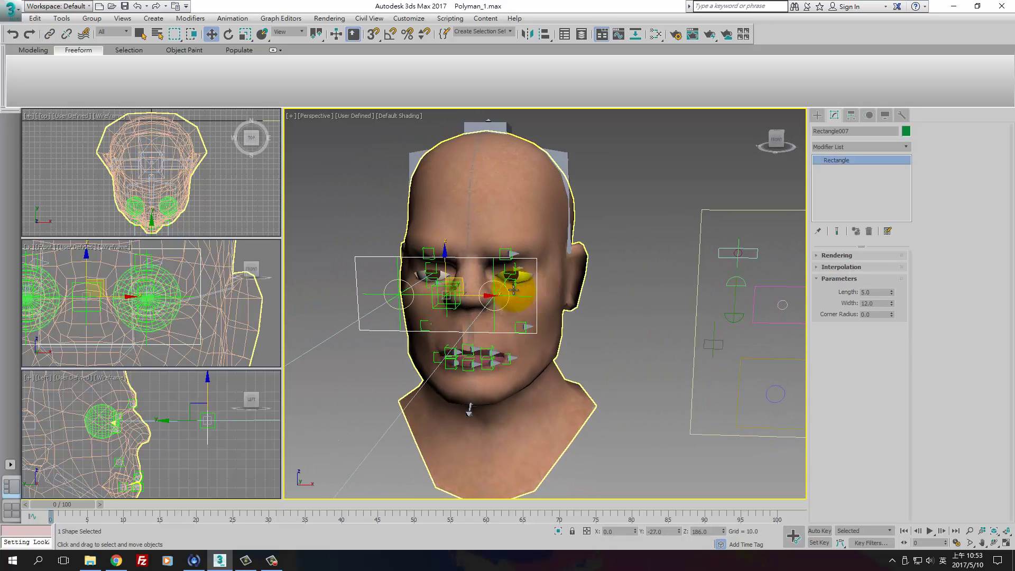
left_click_drag(478, 281, 370, 288)
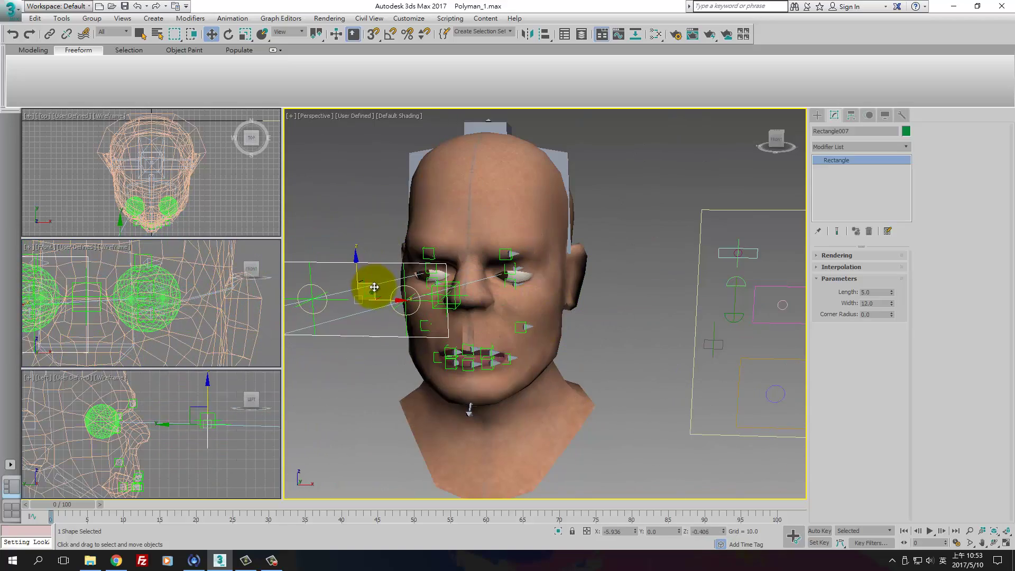
middle_click_drag(589, 295, 550, 293, "alt")
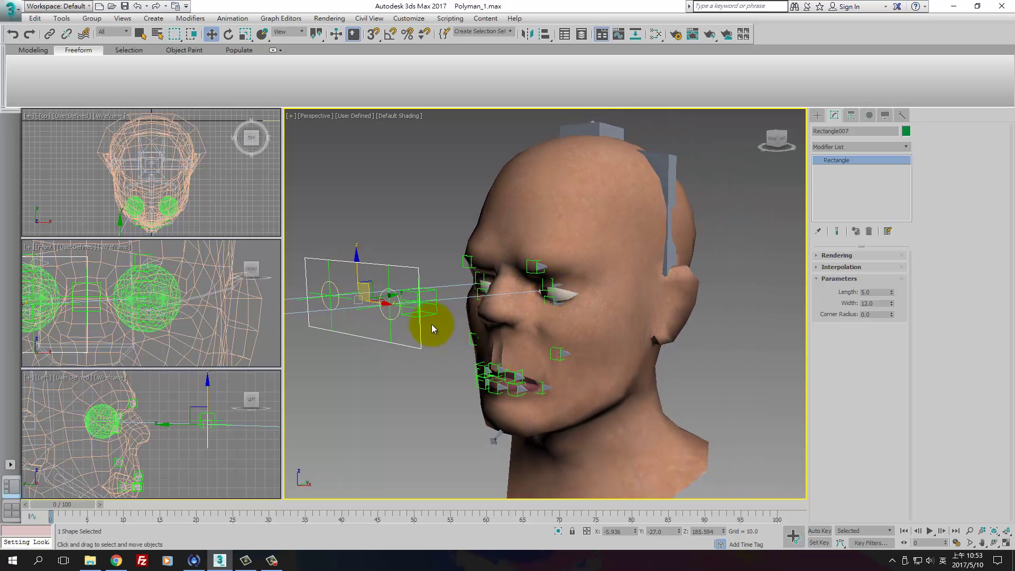
key("alt+a")
left_click(435, 315)
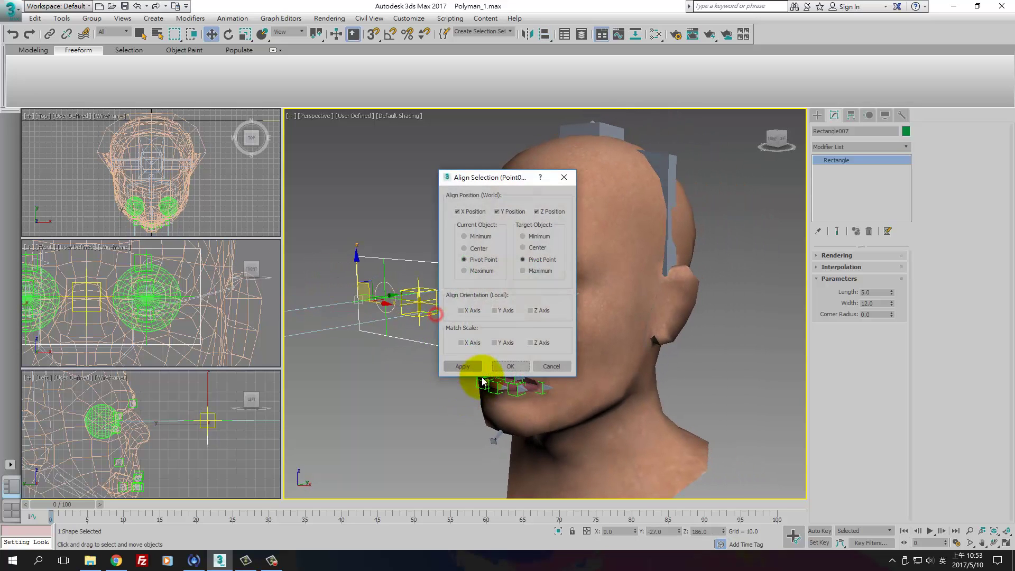
left_click(506, 366)
Step: Test moving the right eye's circle controller downward, and align its pivot back to its point helper's pivot in X, Y and Z
middle_click_drag(464, 363, 396, 288, "alt")
left_click(389, 309)
left_click_drag(398, 288, 411, 336)
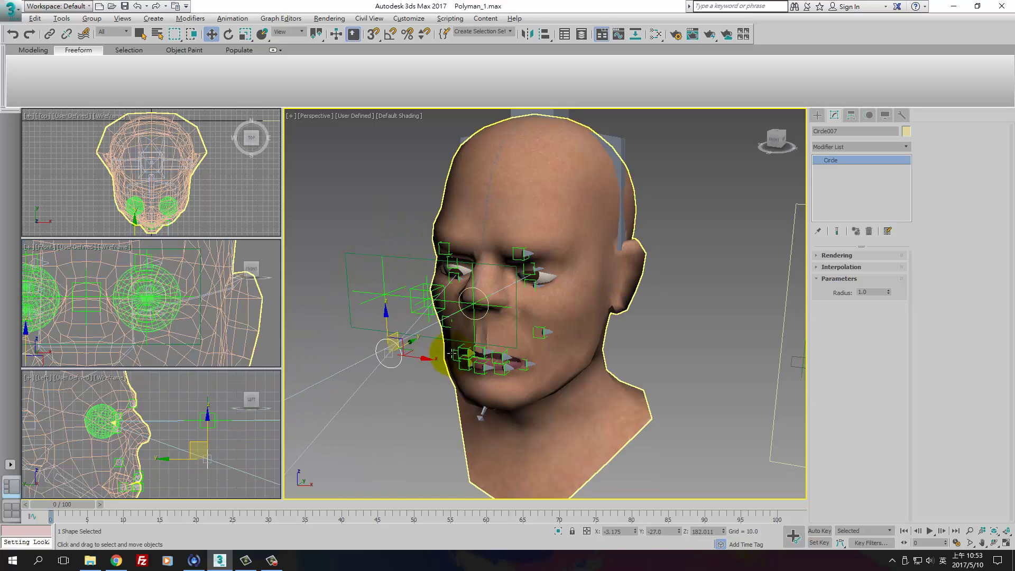
key("alt+a")
left_click(383, 284)
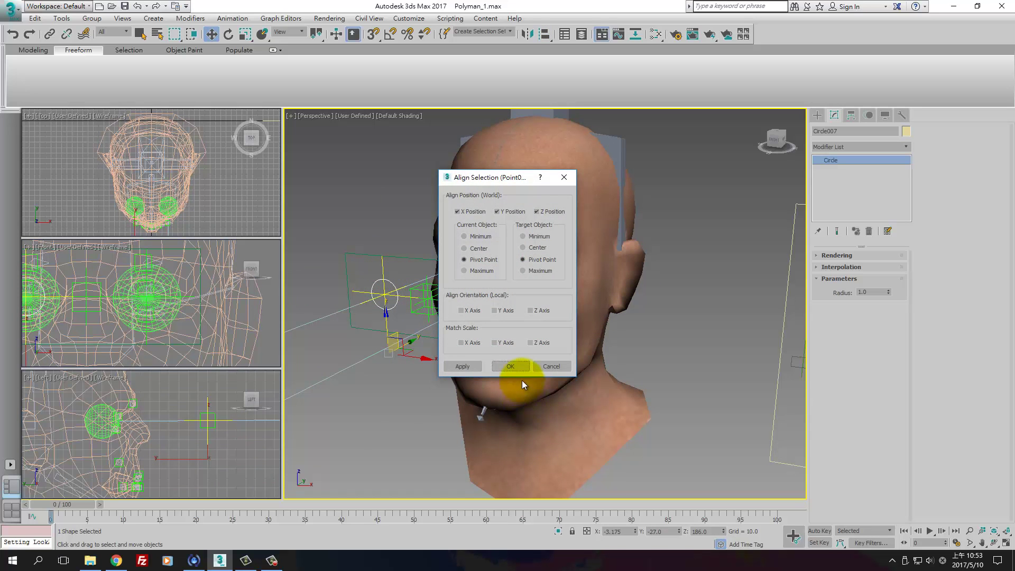
left_click(510, 366)
Step: Set the Viewline Length of the left eye's LookAt Constraint to 10
middle_click_drag(475, 338, 510, 305, "alt")
scroll(510, 305, "down", 6)
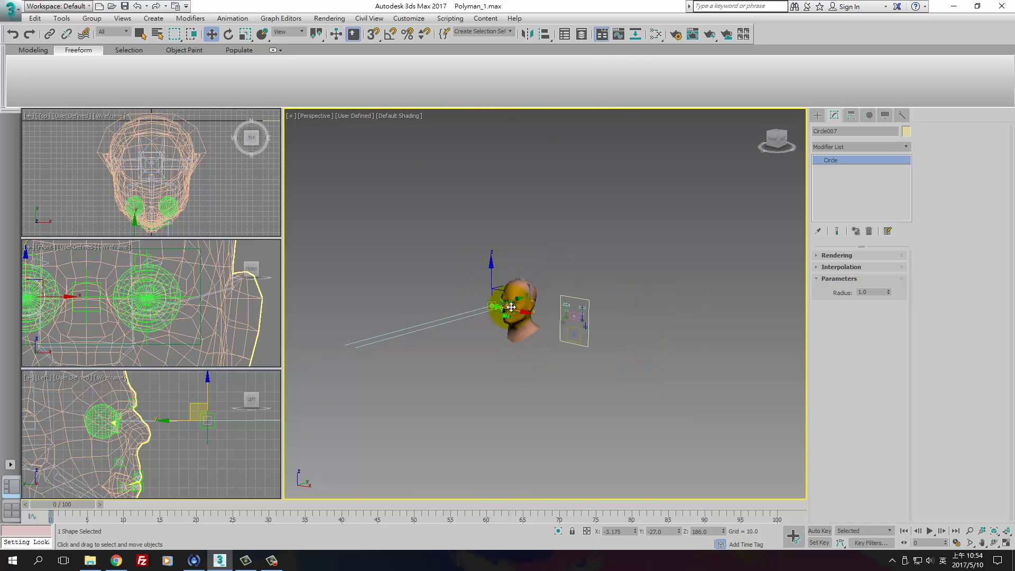
scroll(519, 276, "up", 9)
left_click(519, 276)
scroll(520, 286, "down", 4)
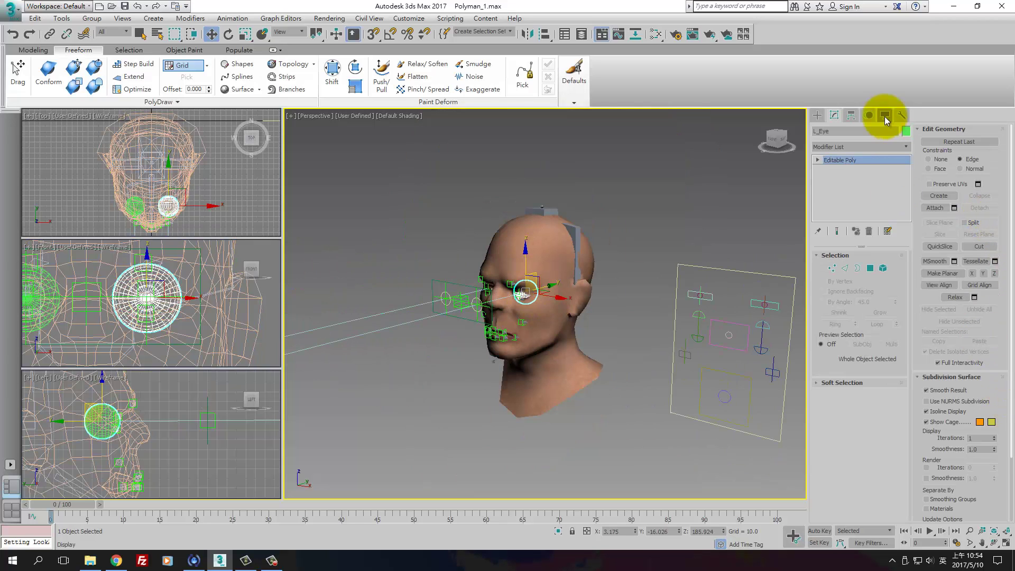
left_click(869, 117)
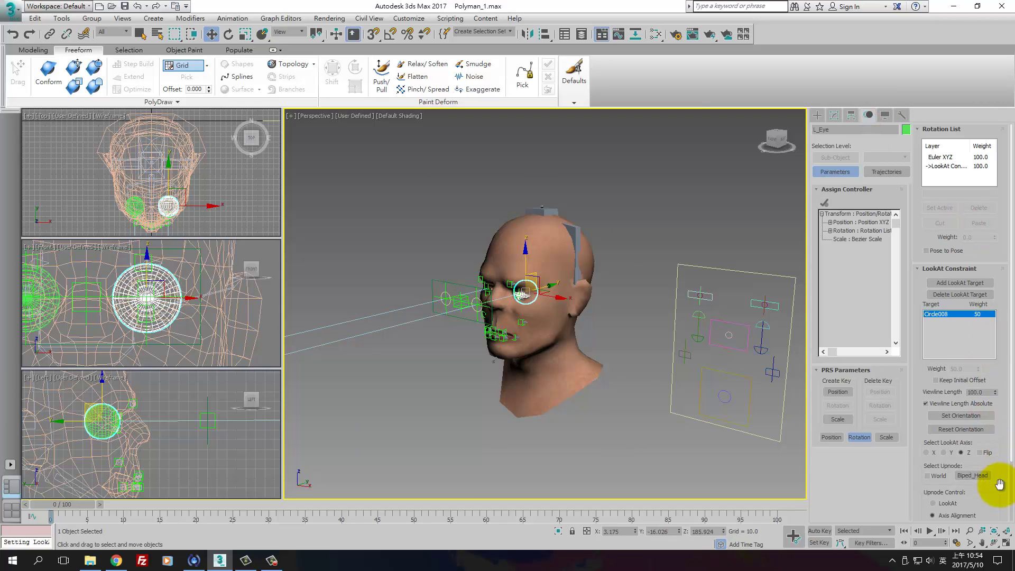
left_click_drag(999, 484, 999, 394)
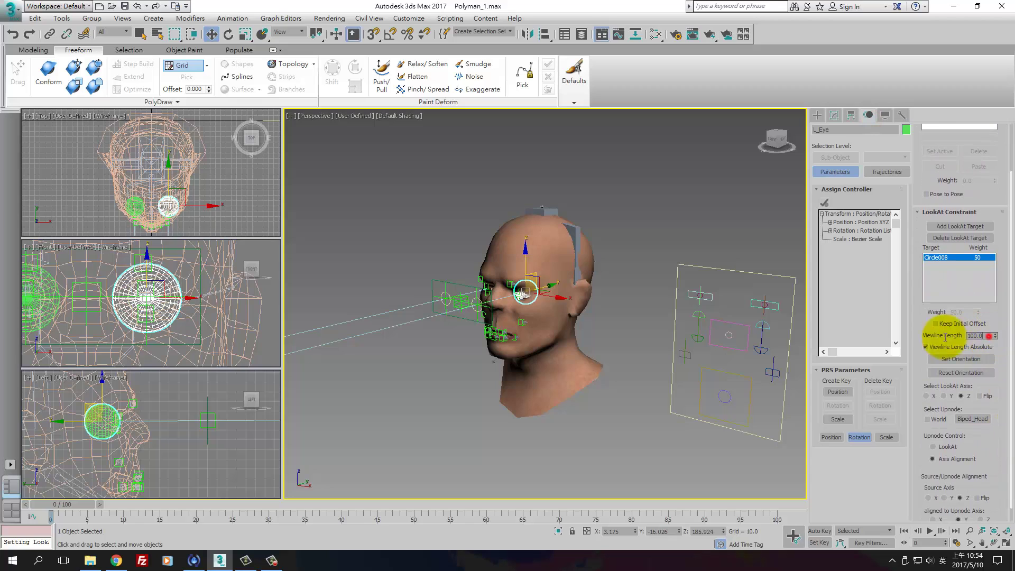
double_click(975, 335)
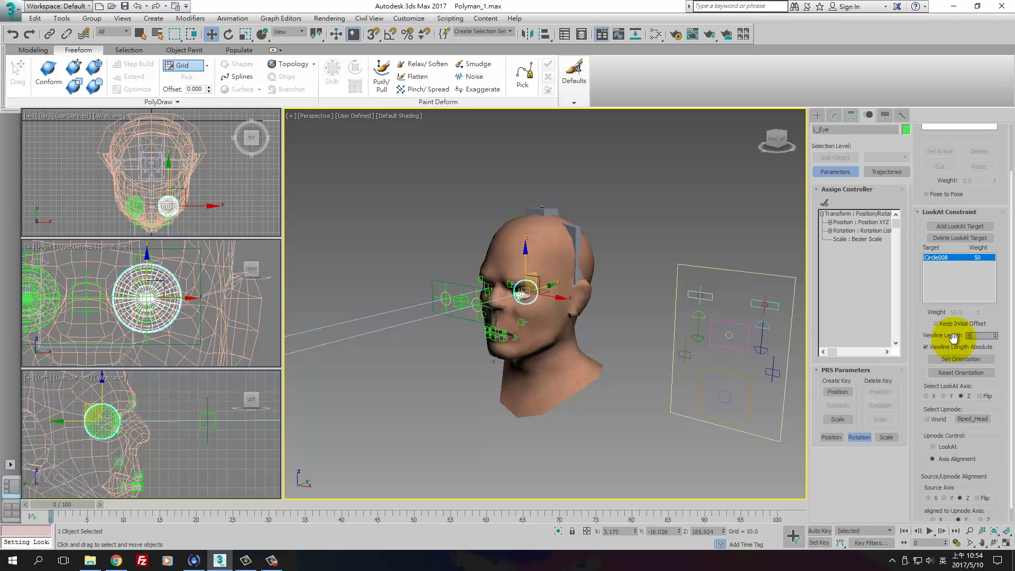
left_click(480, 412)
middle_click_drag(480, 412, 478, 412, "alt")
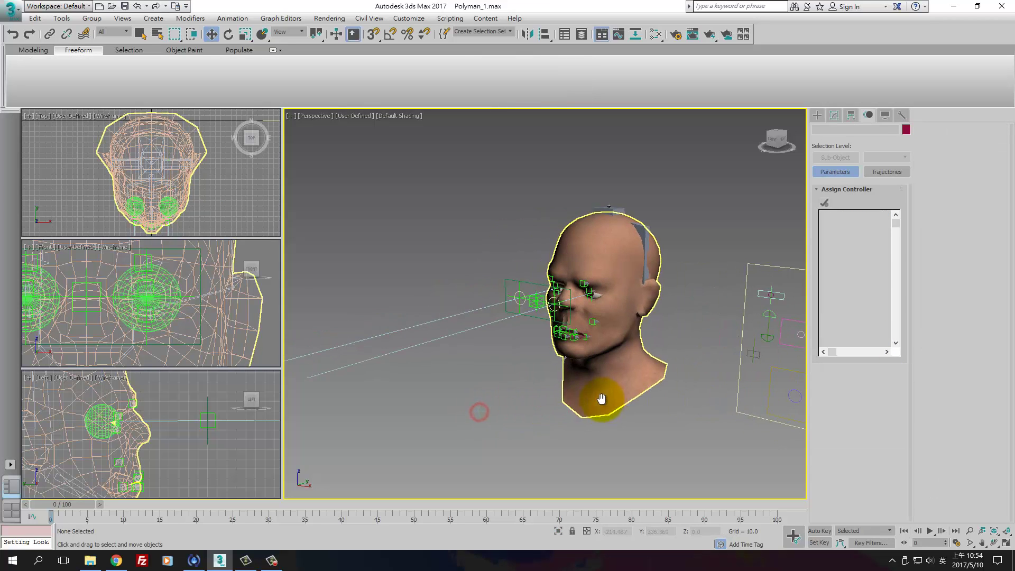
left_click(591, 290)
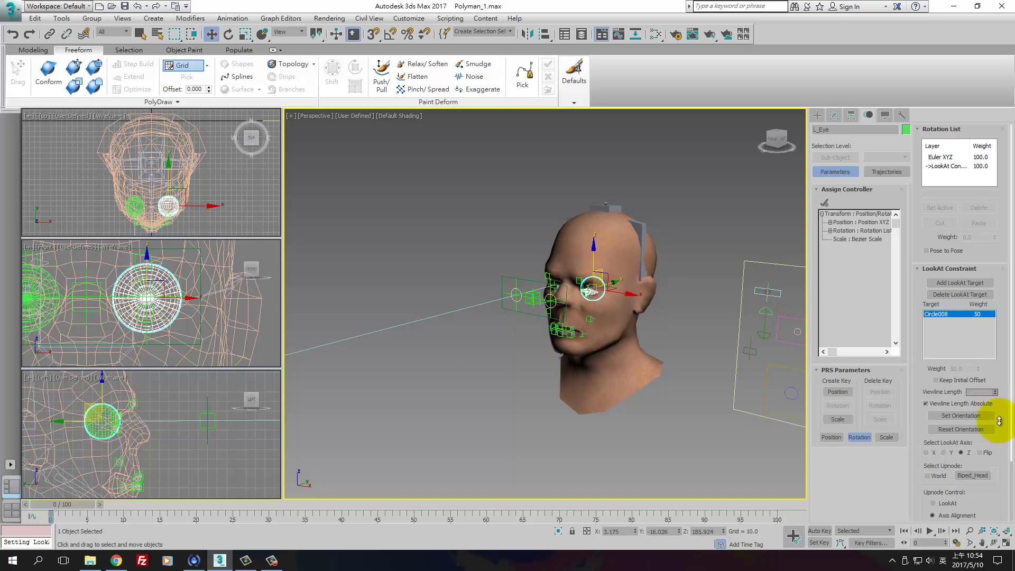
left_click_drag(1000, 420, 986, 392)
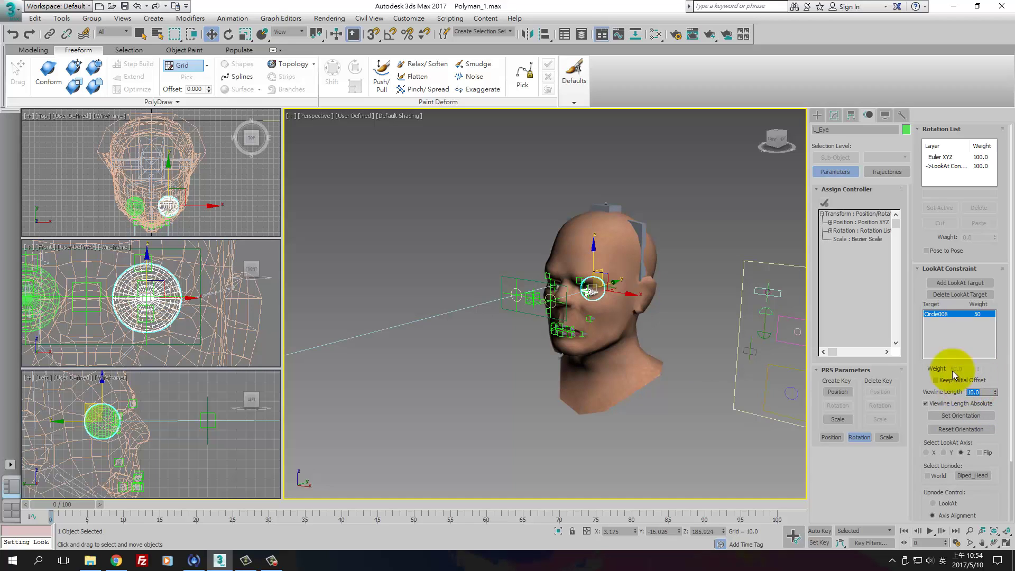
left_click(459, 301)
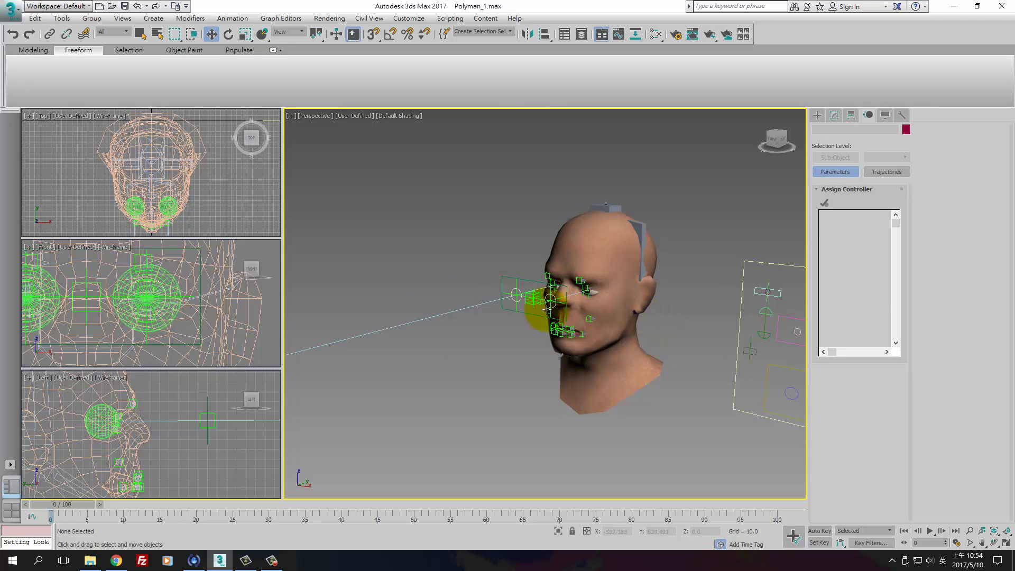
Step: Set the Viewline Length of the right eye's LookAt Constraint to 10 and check both eyes from several angles
middle_click_drag(548, 309, 600, 281, "alt")
left_click(599, 281)
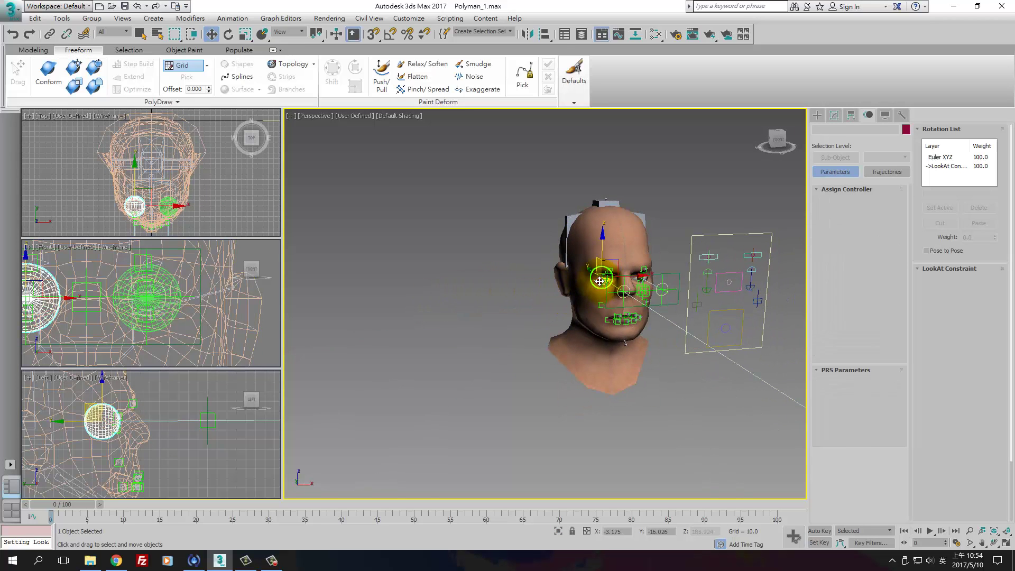
left_click(984, 392)
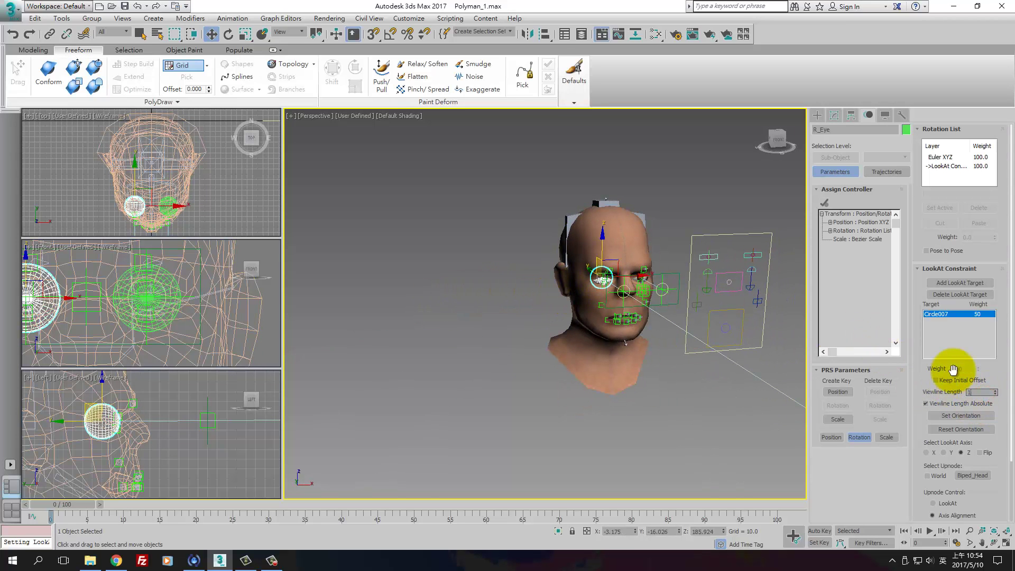
scroll(529, 374, "up", 5)
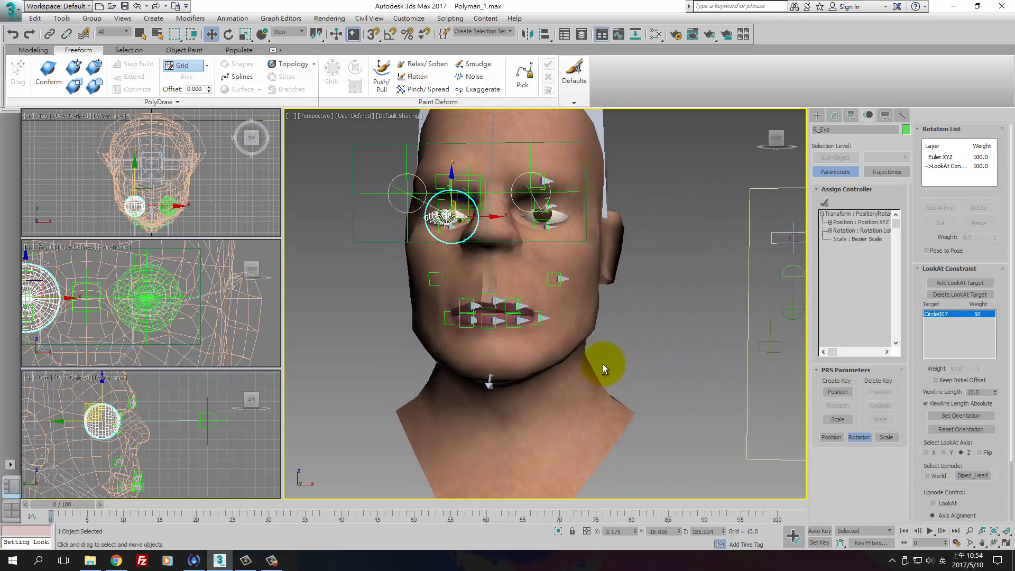
middle_click_drag(677, 358, 586, 351, "alt")
scroll(569, 307, "down", 3)
scroll(579, 346, "up", 5)
scroll(607, 374, "down", 6)
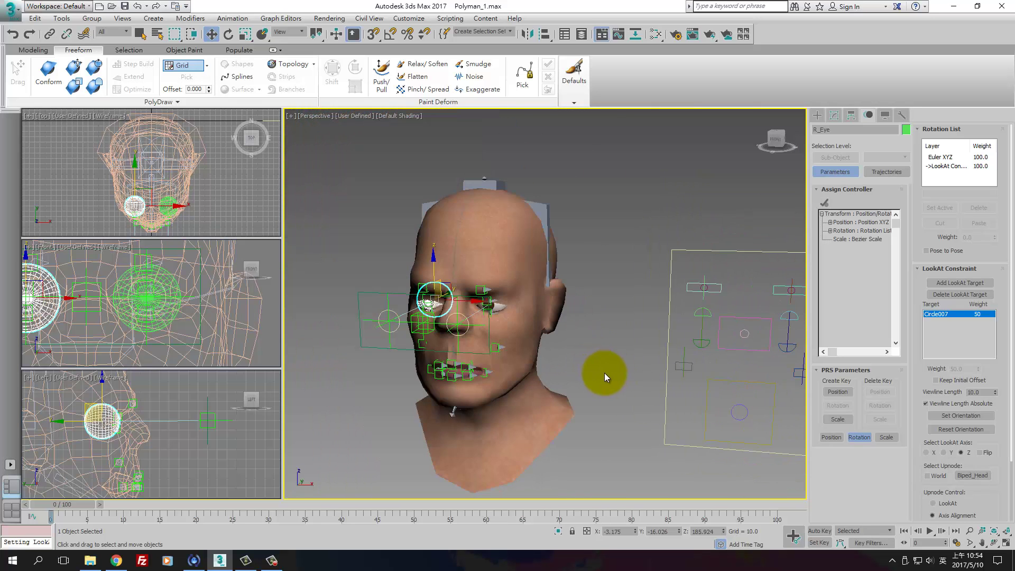
scroll(577, 360, "up", 1)
Step: Select the circle inside the pink rectangle of the facial control board and open the Reaction Manager beside the face
left_click(710, 319)
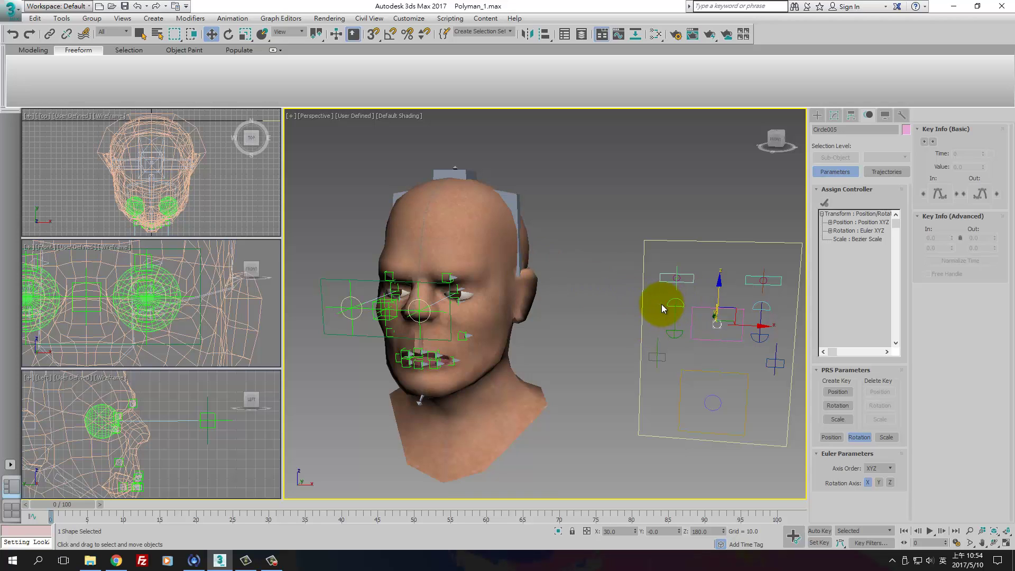
scroll(476, 296, "up", 3)
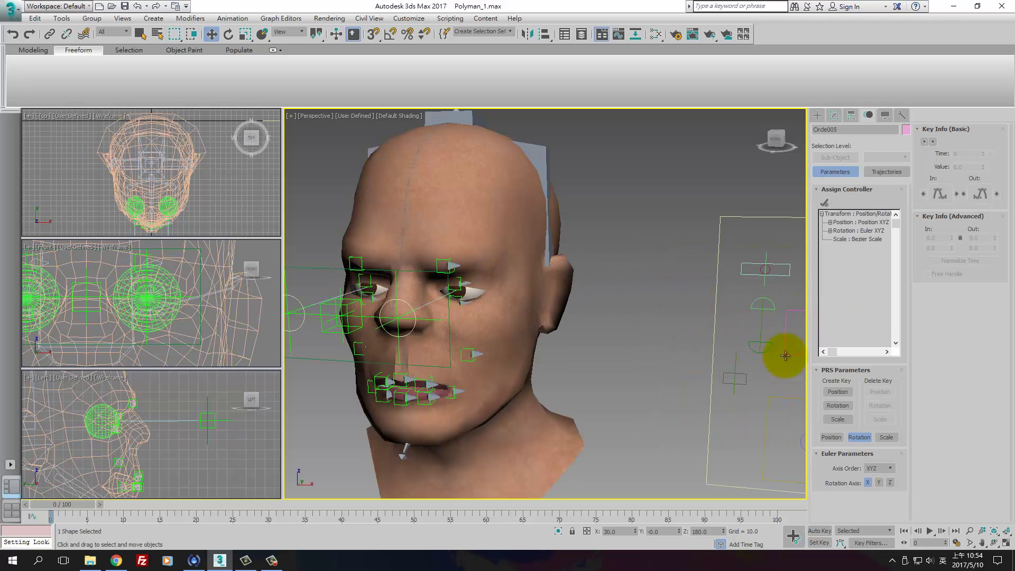
left_click(231, 21)
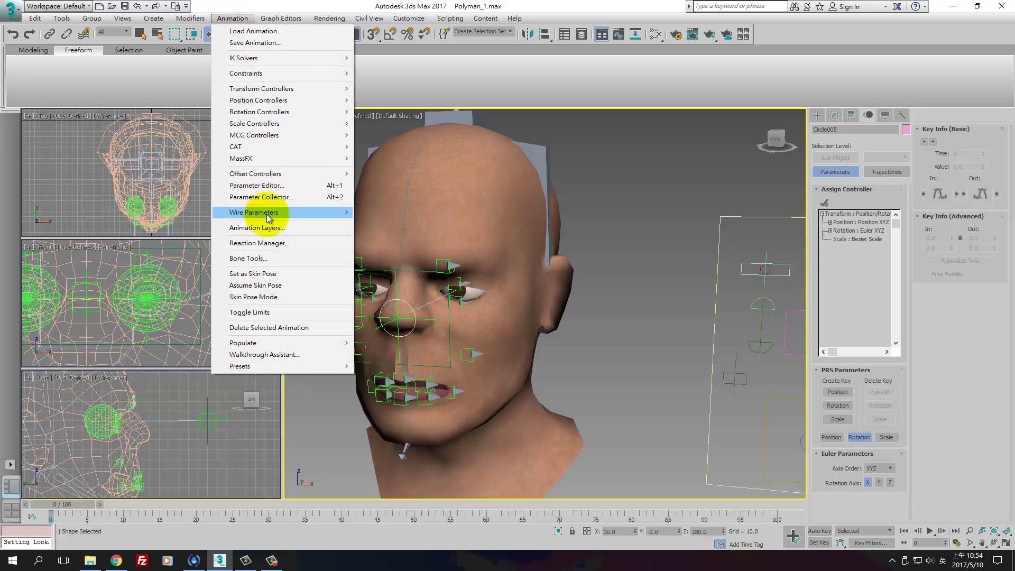
left_click(269, 242)
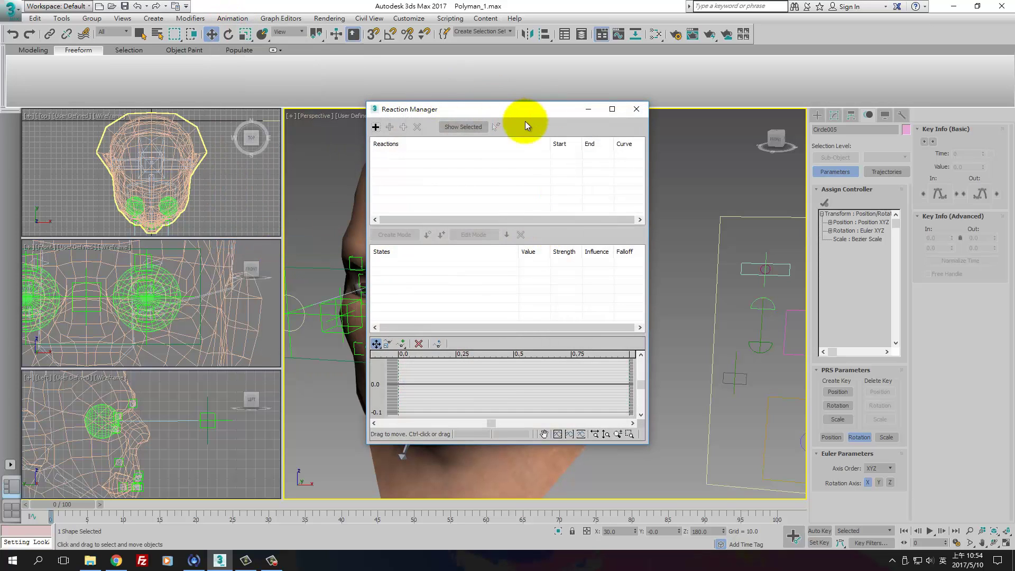
left_click_drag(505, 110, 192, 125)
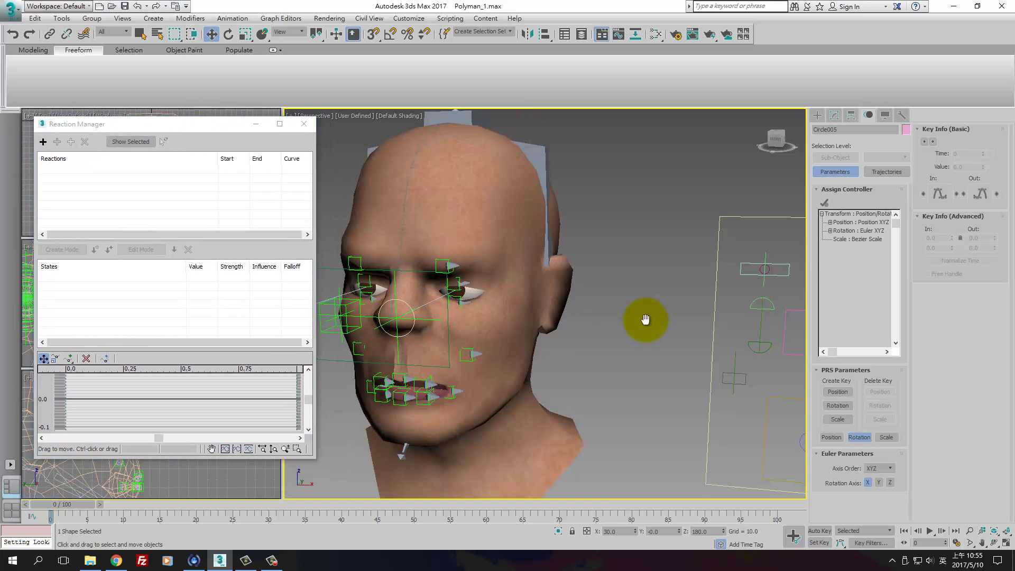
Step: Select the Main UI frame of the facial control board and minimize the Reaction Manager to clear the view
middle_click_drag(646, 319, 604, 313)
middle_click_drag(390, 301, 688, 316, "alt")
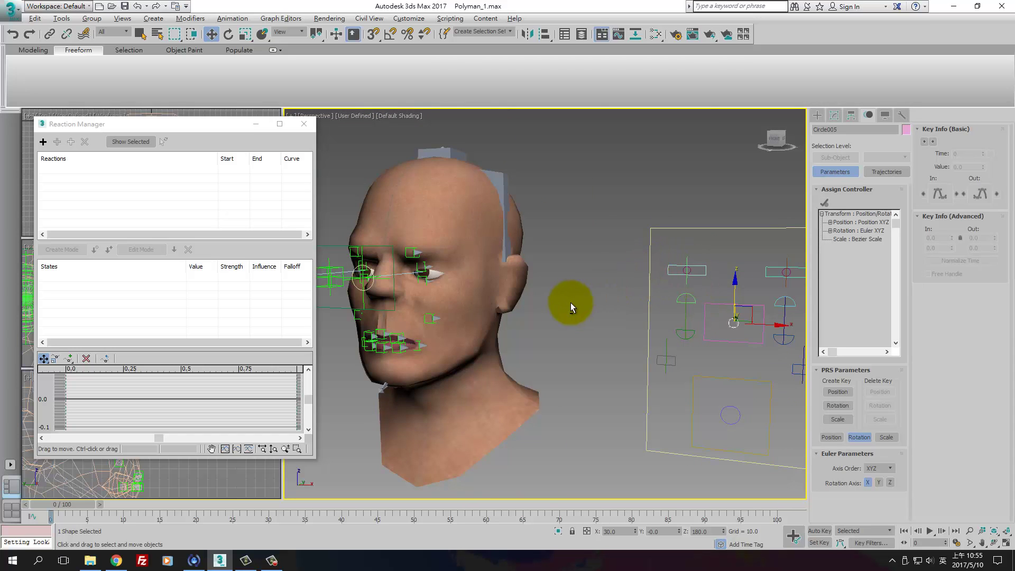
middle_click_drag(570, 302, 675, 325, "alt")
left_click(647, 320)
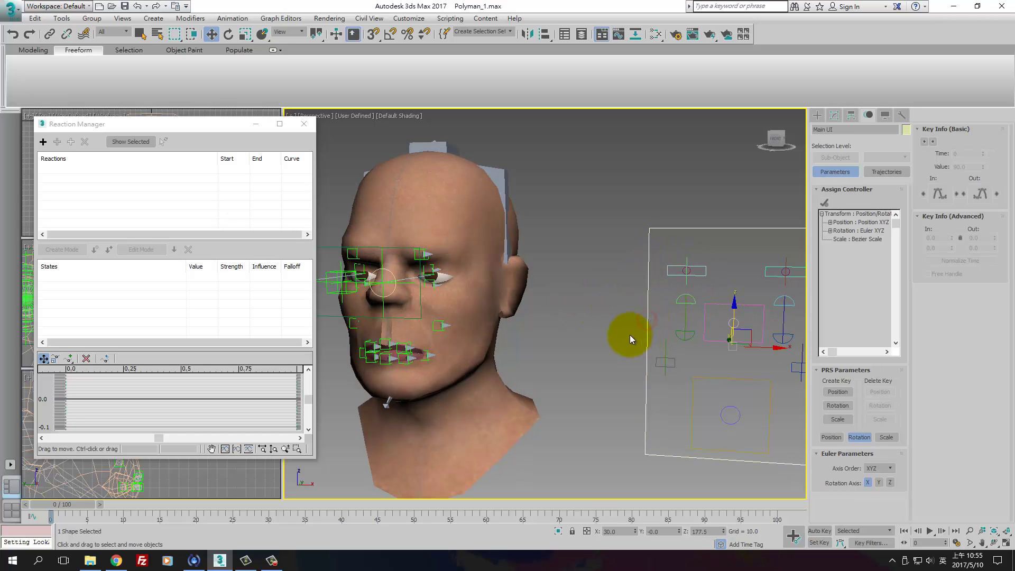
scroll(633, 325, "up", 3)
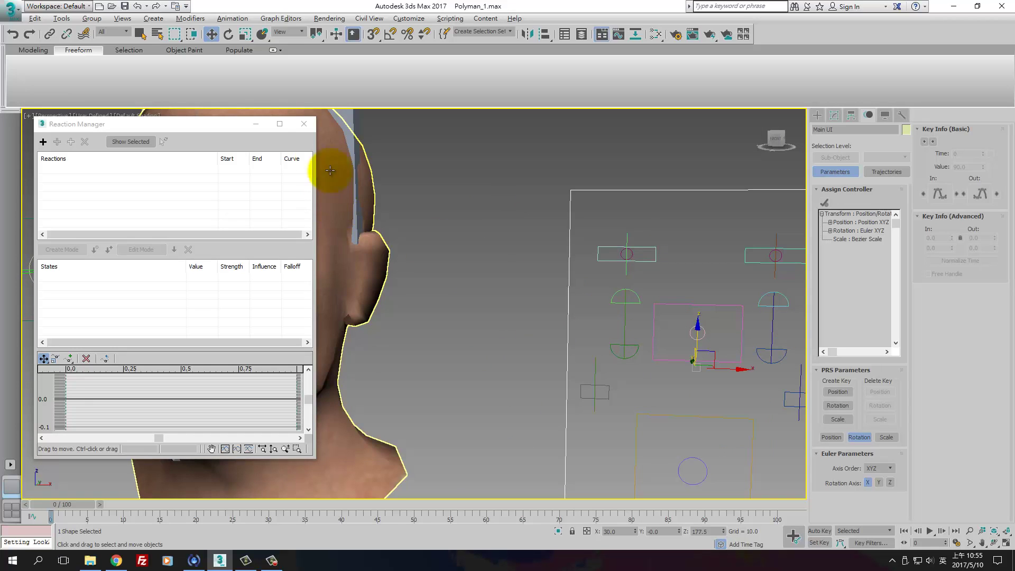
left_click(255, 123)
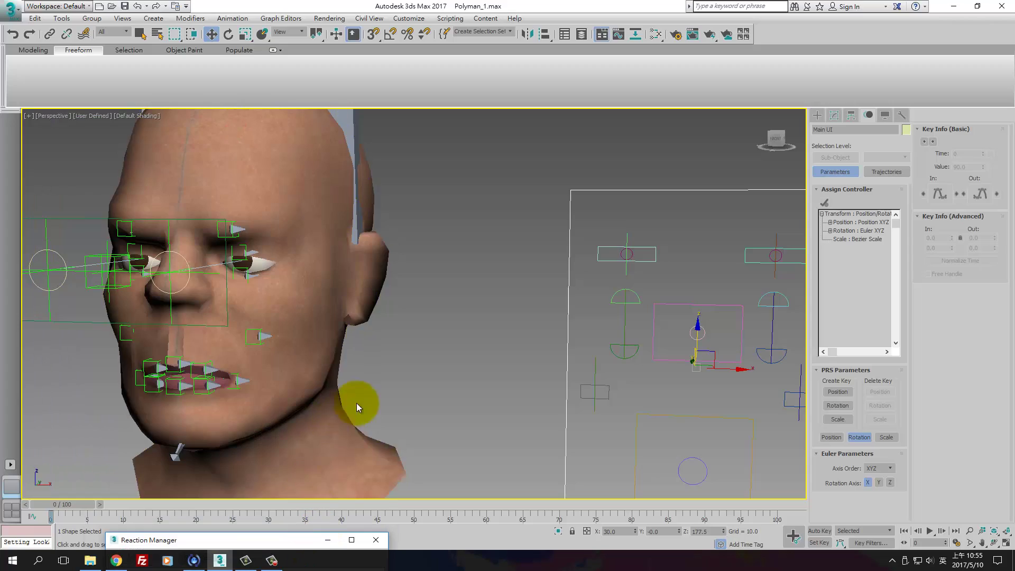
scroll(419, 362, "up", 2)
key("alt+w")
scroll(249, 351, "up", 1)
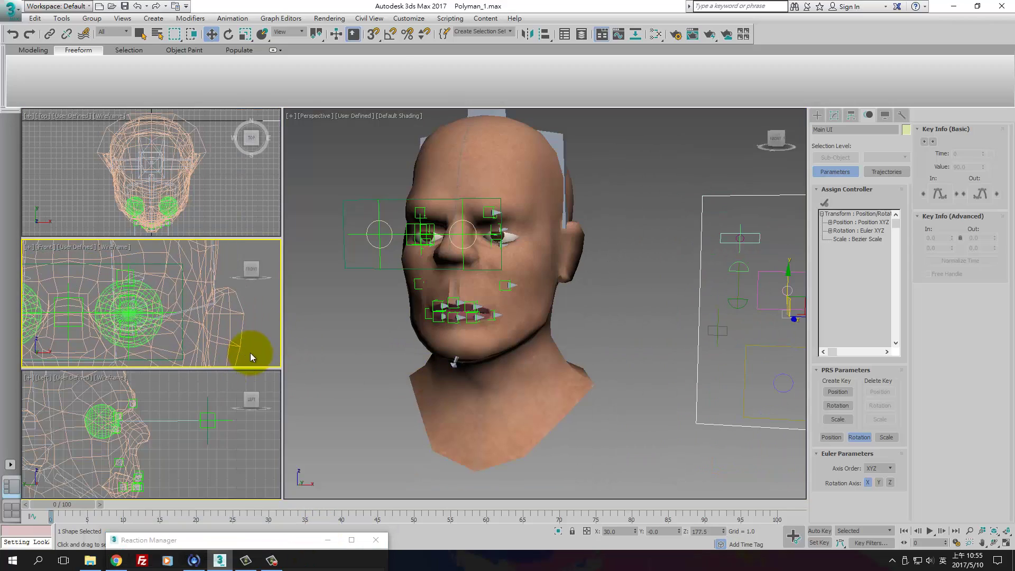
Step: Move the facial control board closer to the head in the front view with grid snapping and the selection locked, to X 20, Z 182.5
key("alt+w")
scroll(412, 319, "down", 1)
scroll(413, 319, "down", 5)
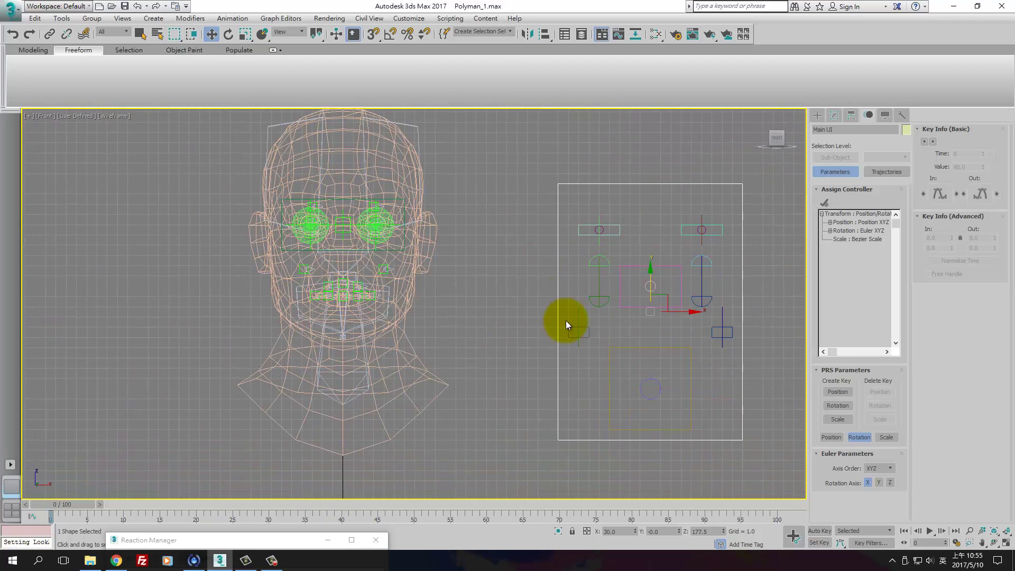
key("s")
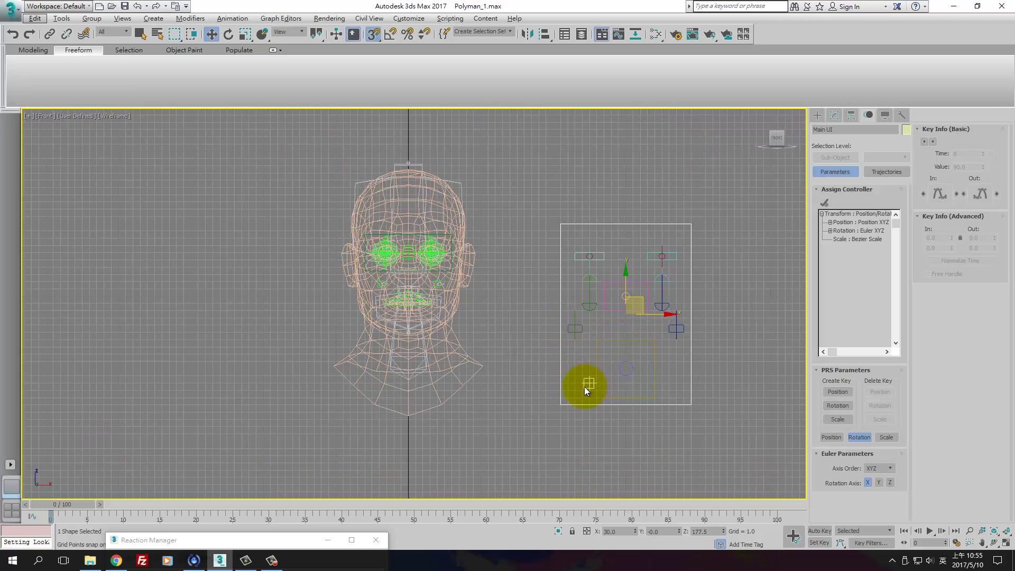
key("alt+space")
key("Escape")
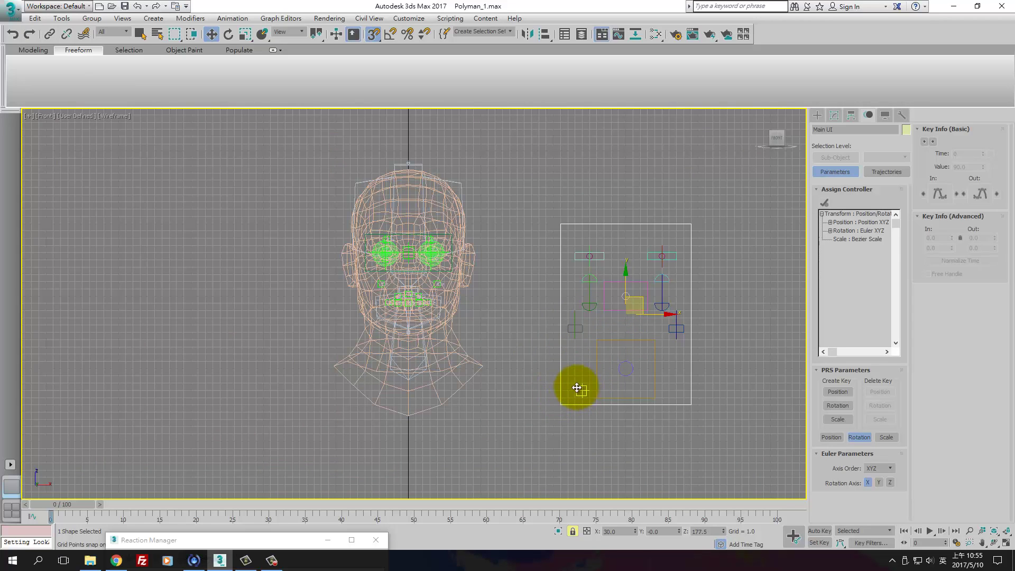
left_click_drag(561, 405, 490, 370)
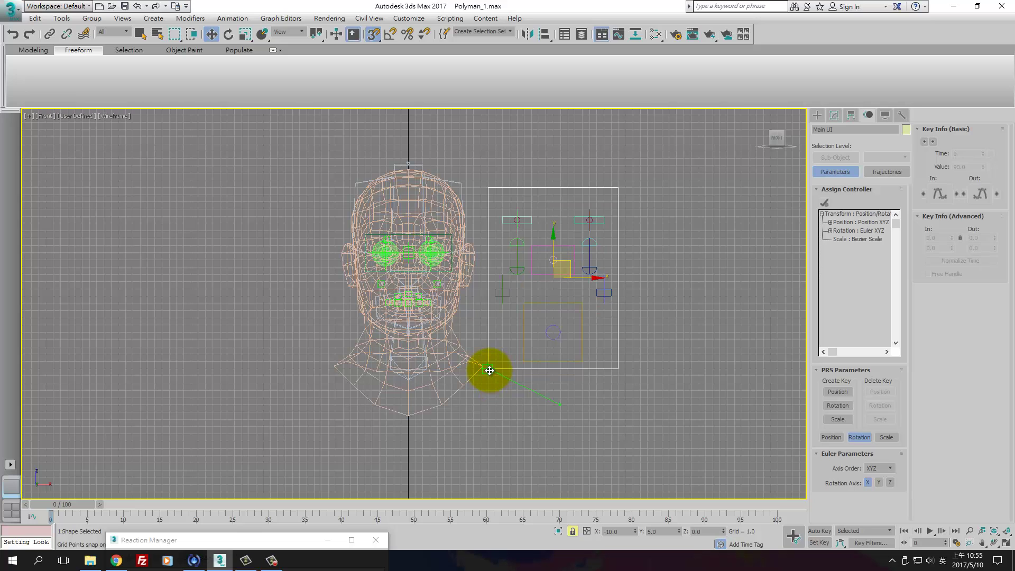
left_click_drag(489, 371, 490, 371)
key("alt+w")
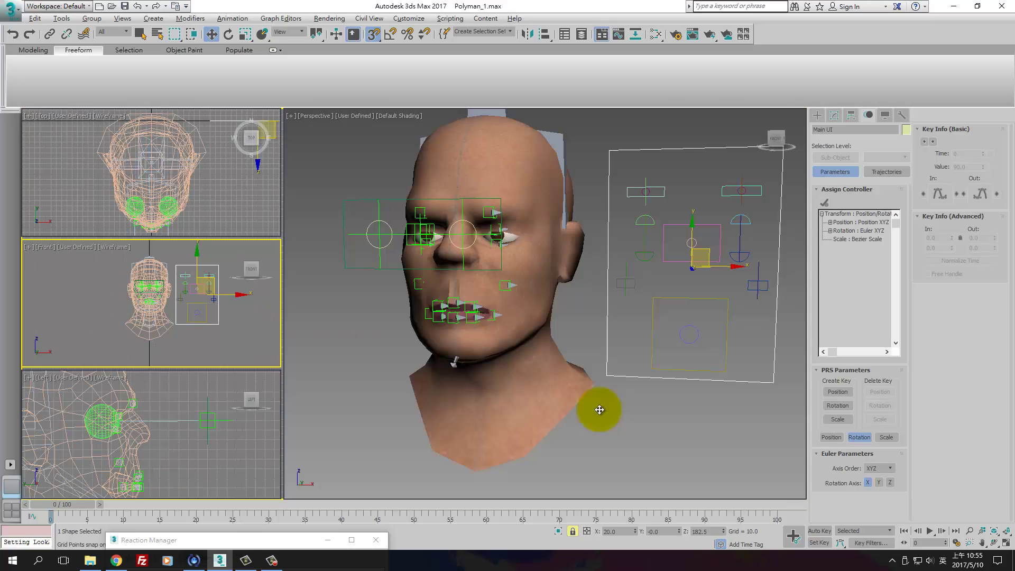
Step: Enlarge the perspective view to frame the head and control board, and restore the Reaction Manager window beside the face
middle_click_drag(652, 414, 630, 414, "alt")
key("alt+w")
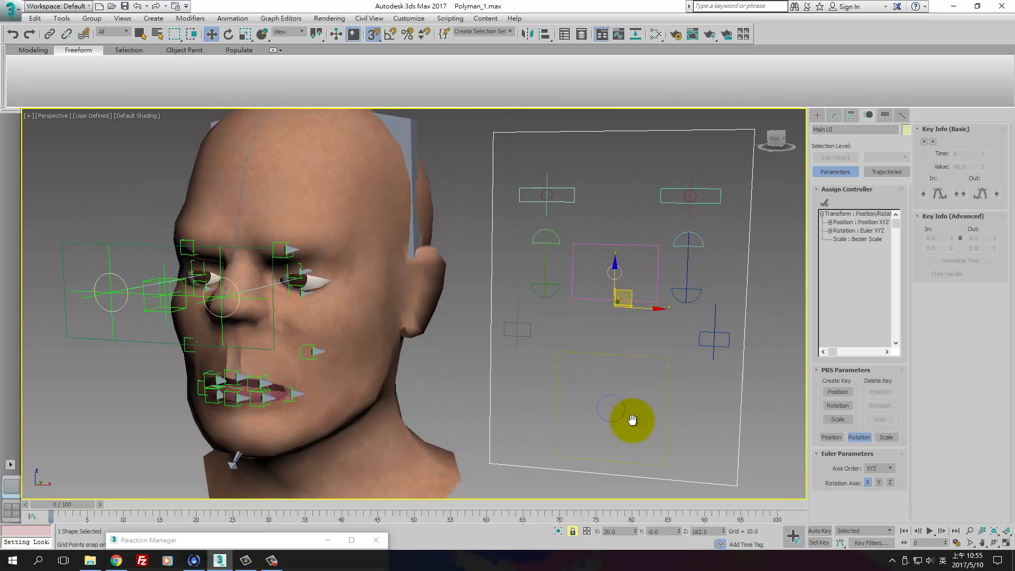
scroll(616, 390, "down", 5)
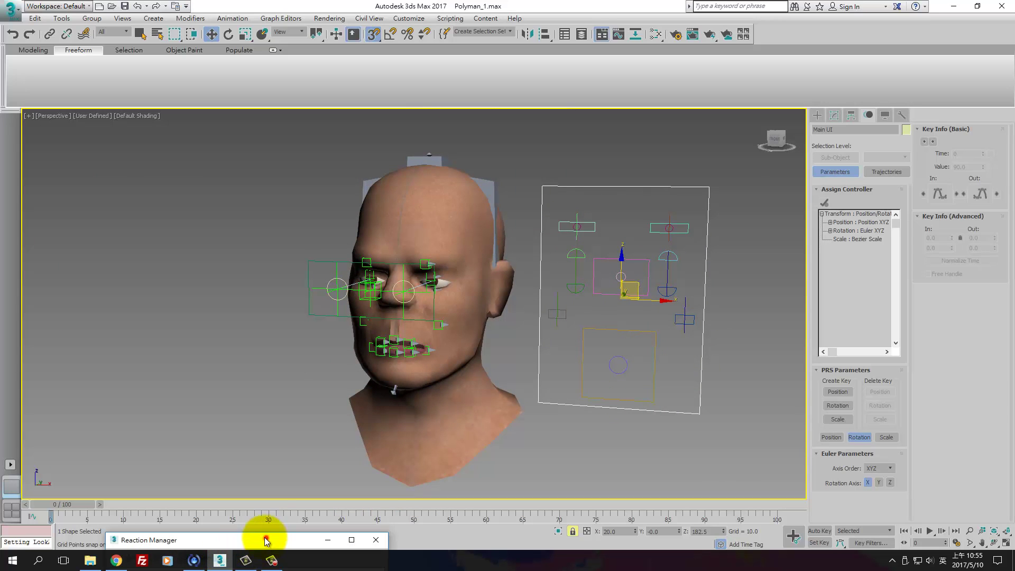
left_click(262, 537)
left_click_drag(214, 73, 204, 150)
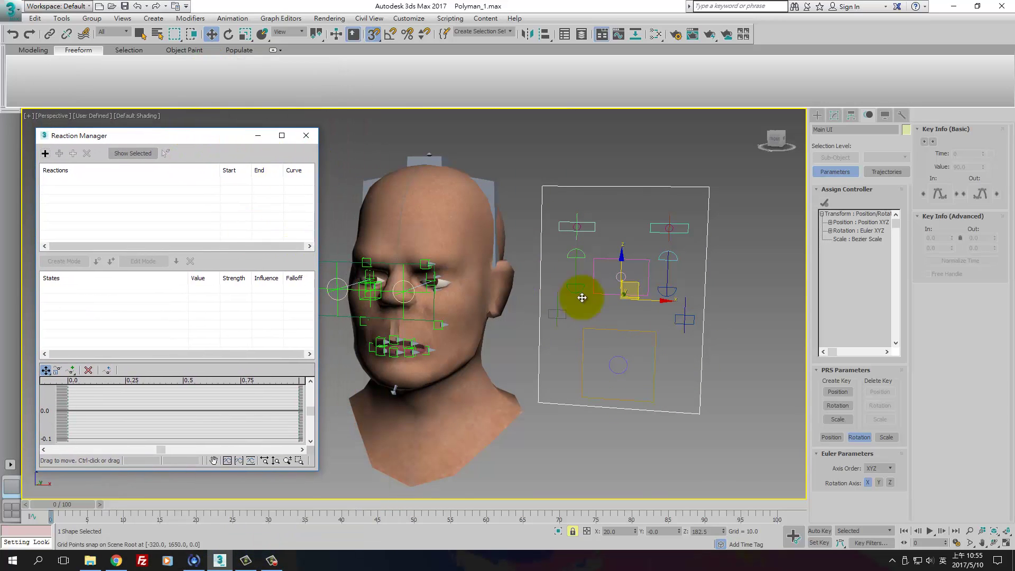
middle_click_drag(582, 295, 534, 456, "alt")
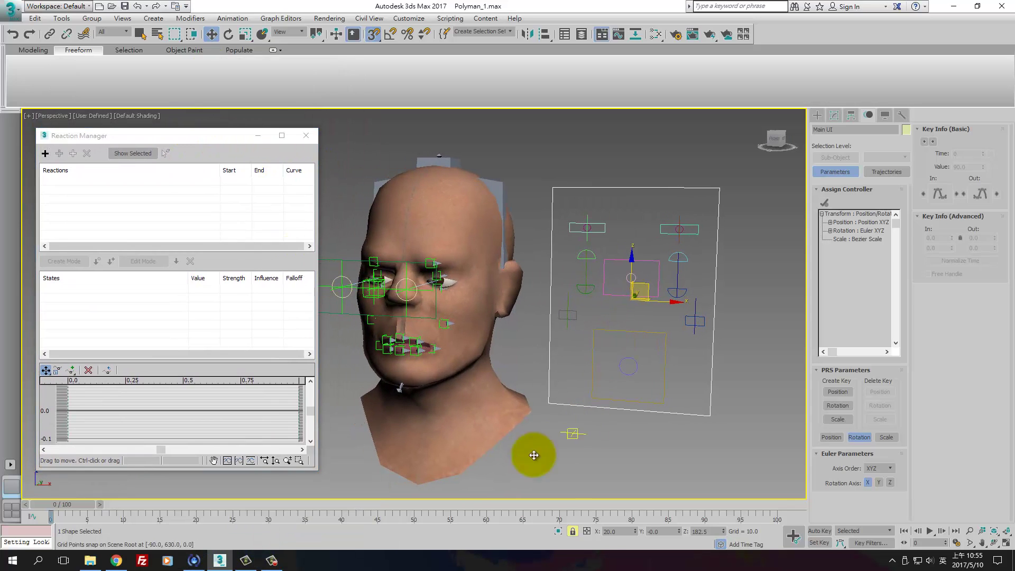
left_click(272, 560)
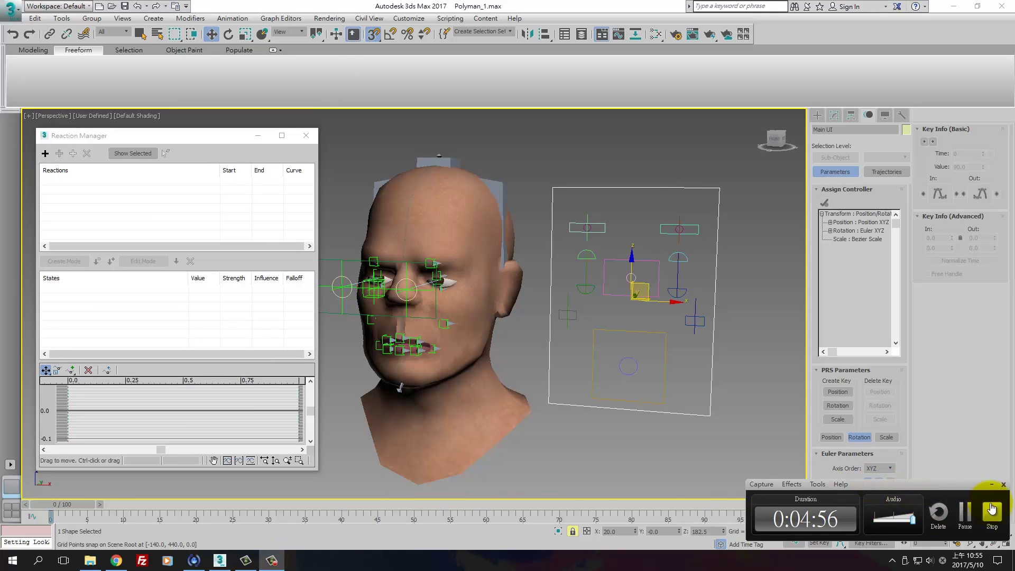